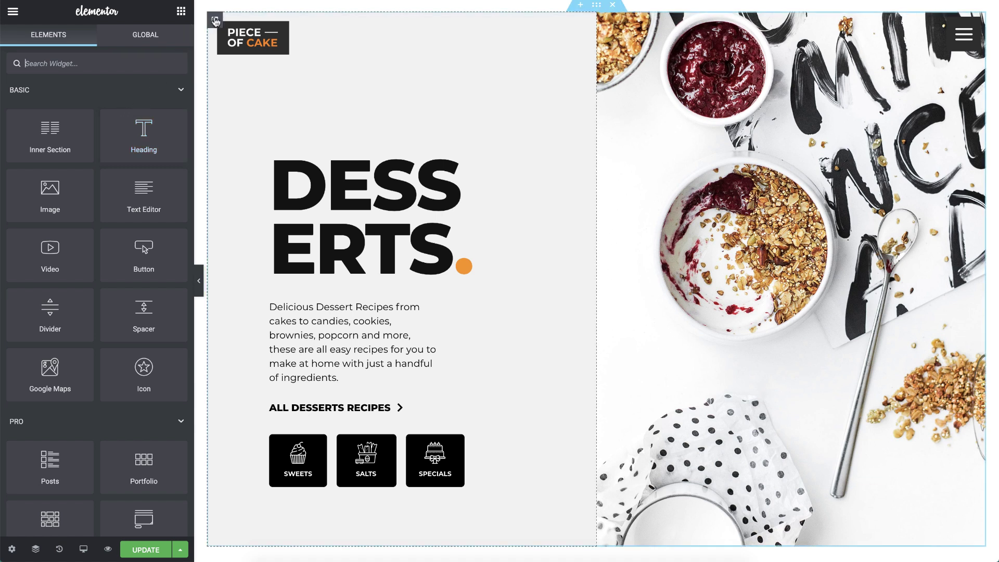
# Step: Give the hero's left column a dark #2D2D2D background and save that shade as a preset colour
pyautogui.click(215, 20)
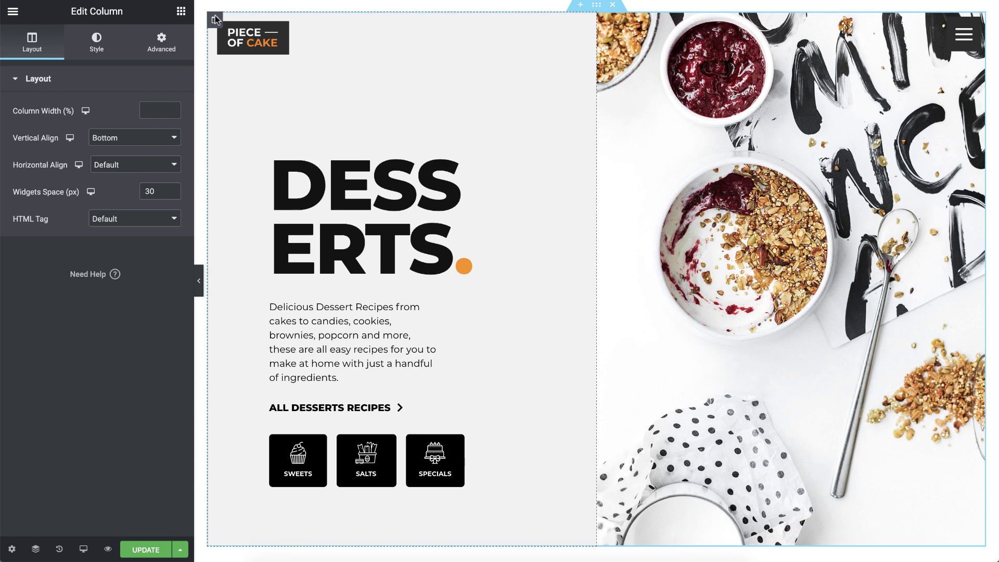
pyautogui.click(97, 41)
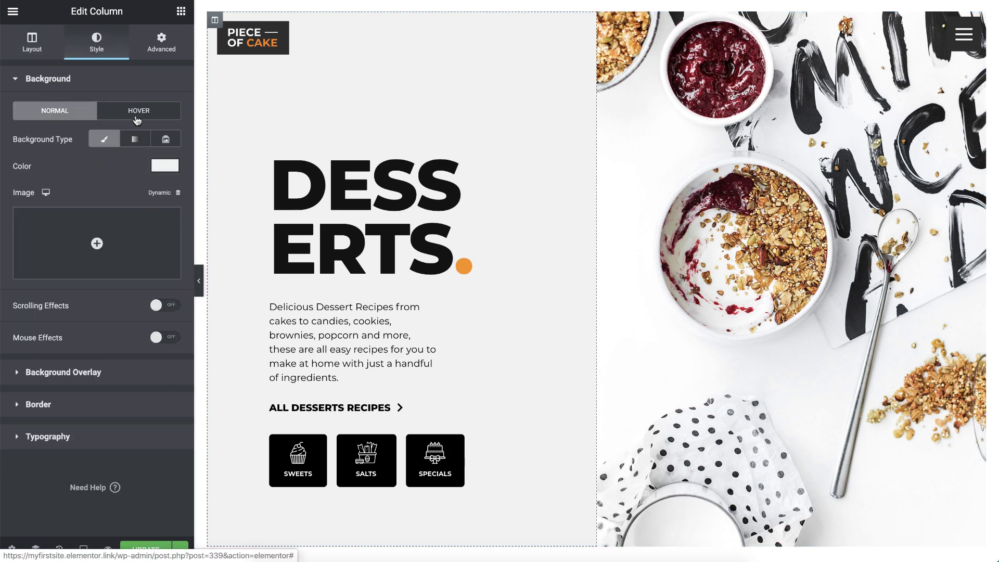
pyautogui.click(164, 165)
pyautogui.moveTo(27, 222); pyautogui.dragTo(25, 305)
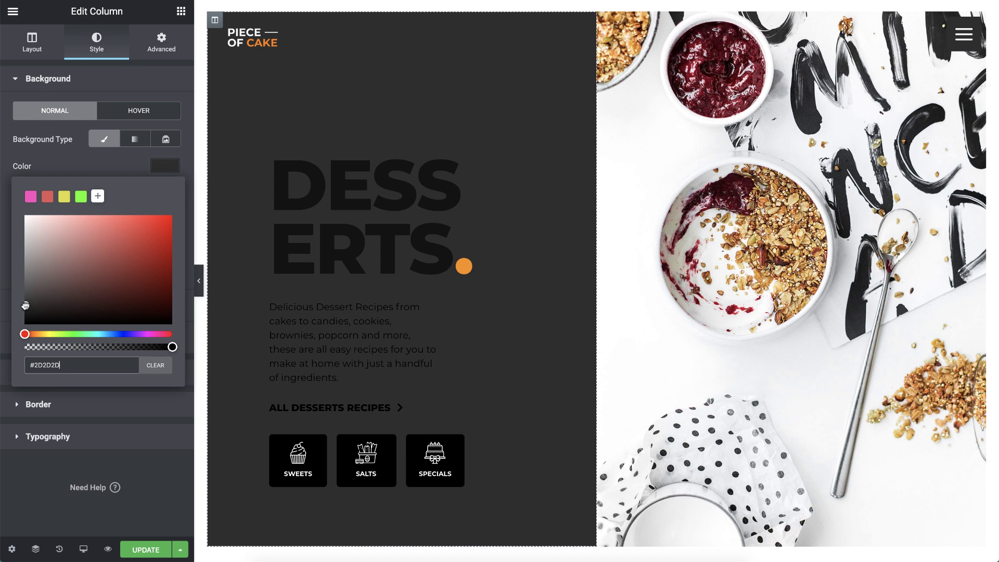
pyautogui.click(98, 198)
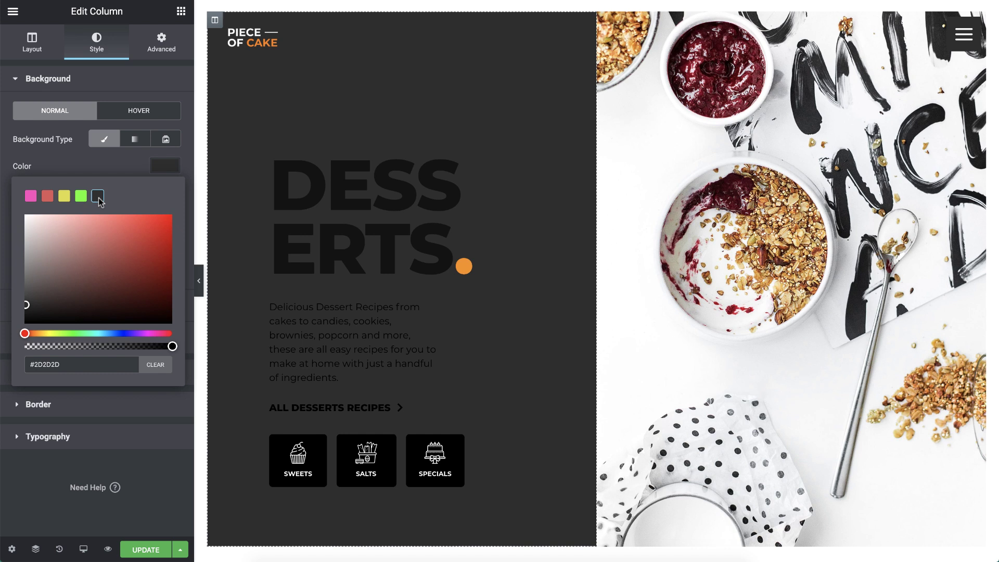
# Step: Tidy the preset palette by deleting the green swatch and moving dark grey to the front
pyautogui.moveTo(81, 200); pyautogui.dragTo(96, 227)
pyautogui.moveTo(48, 201); pyautogui.dragTo(26, 199)
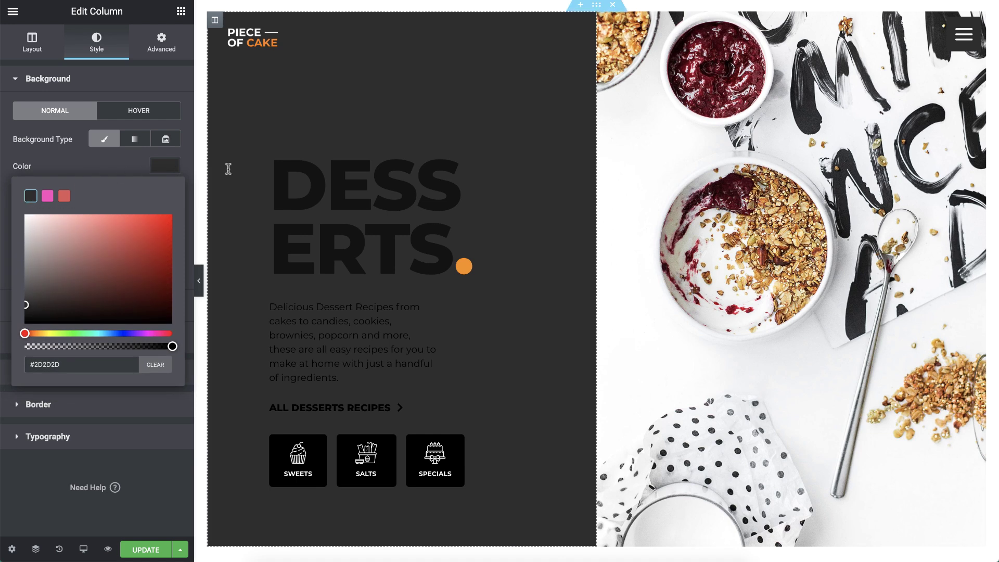
pyautogui.click(299, 162)
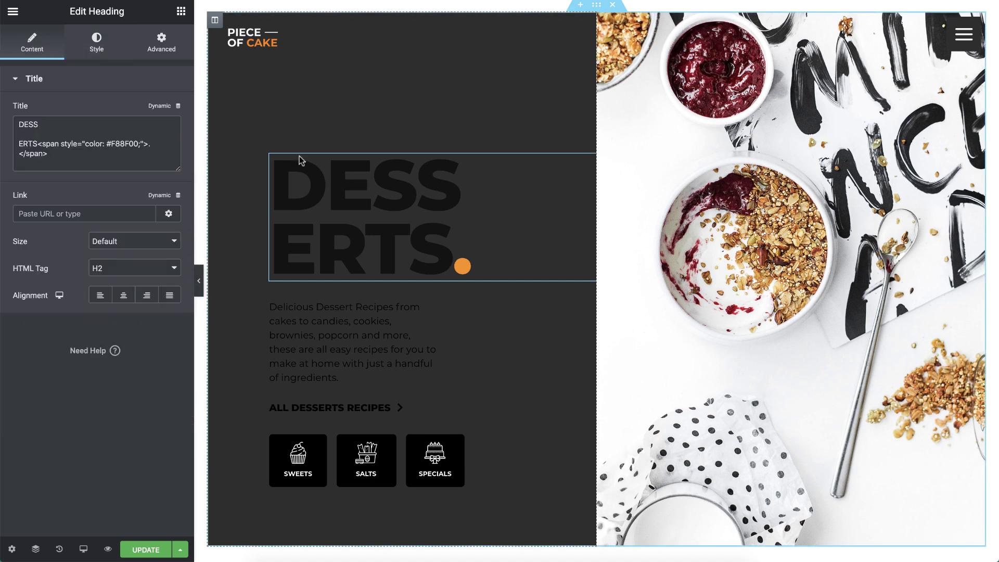
# Step: Make the DESSERTS heading text light grey #ECECEC and save it as a preset
pyautogui.click(96, 42)
pyautogui.click(164, 110)
pyautogui.moveTo(25, 262); pyautogui.dragTo(26, 169)
pyautogui.click(81, 142)
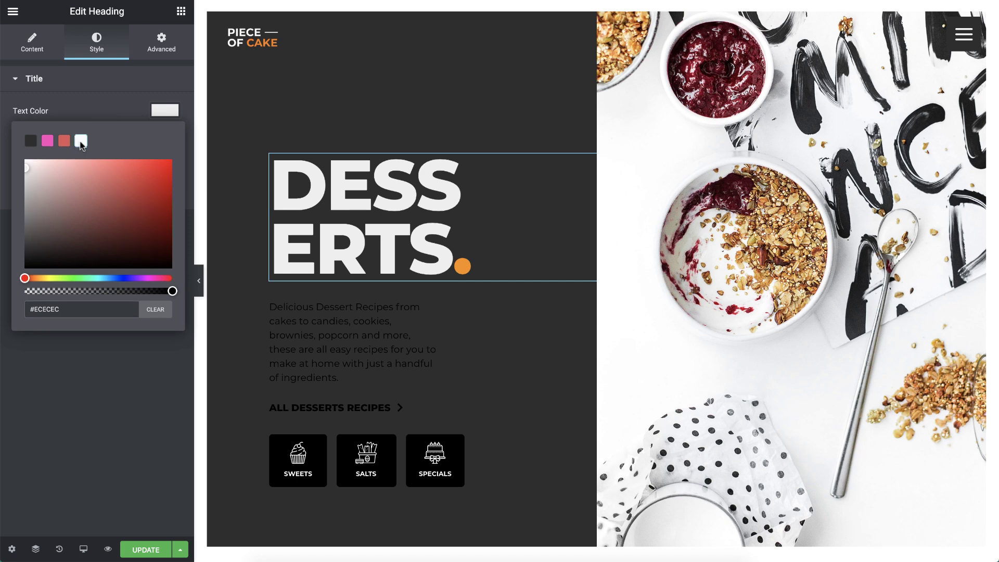
# Step: Set the intro paragraph's text colour to the light grey preset
pyautogui.click(354, 341)
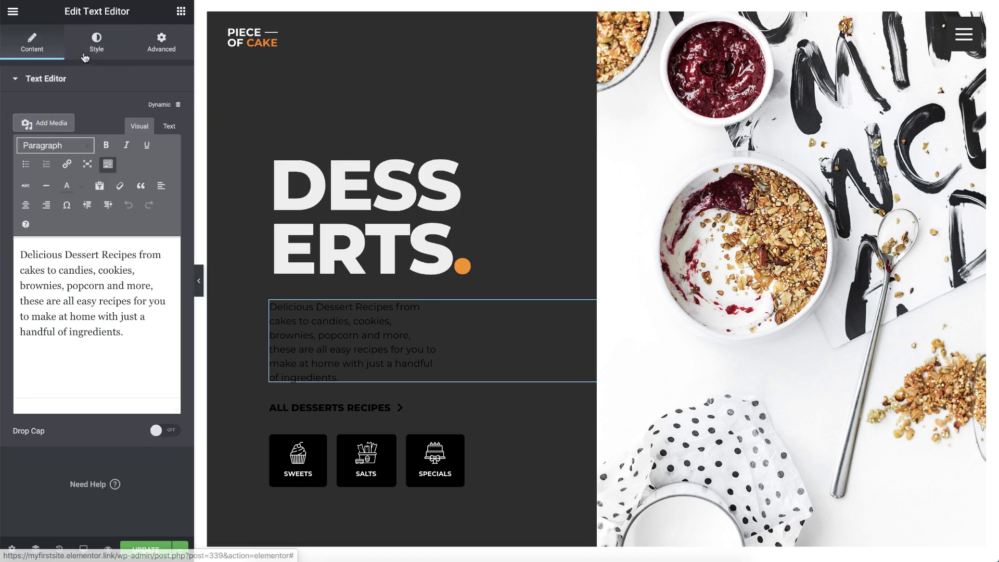
pyautogui.click(83, 55)
pyautogui.click(165, 138)
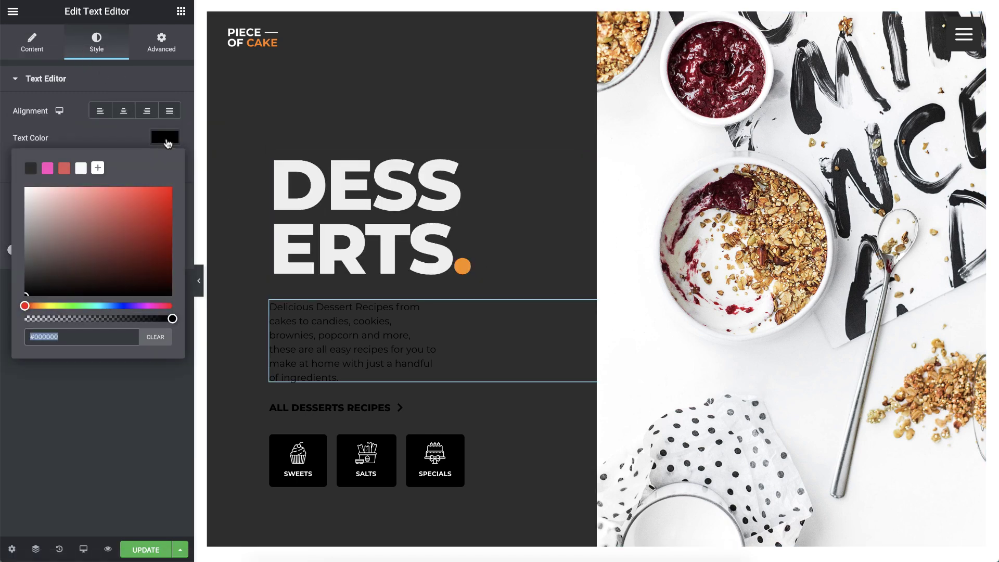
pyautogui.click(80, 168)
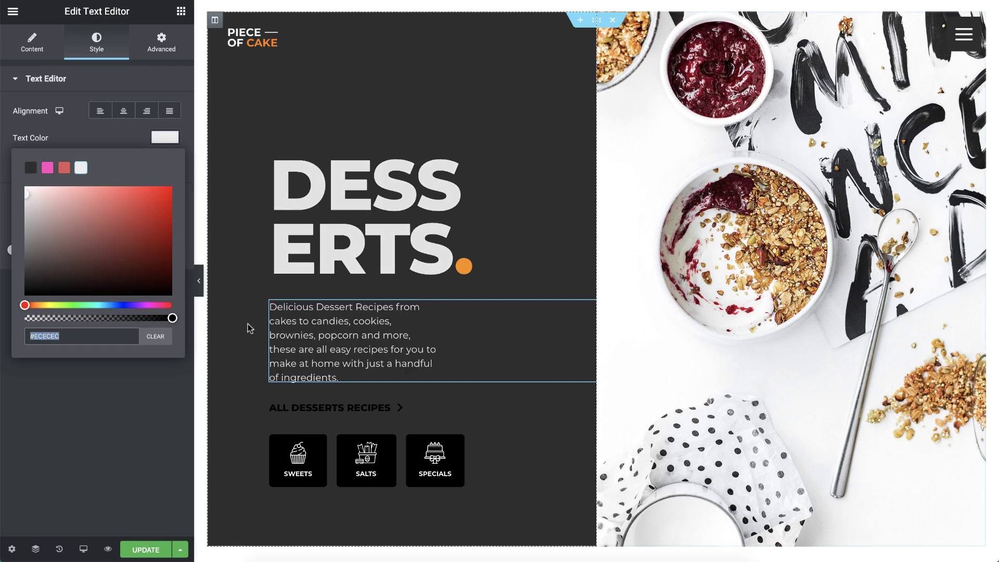
# Step: Colour the recipes link orange #FB9D00, saved as a preset, turning light grey #ECECEC on hover
pyautogui.click(295, 408)
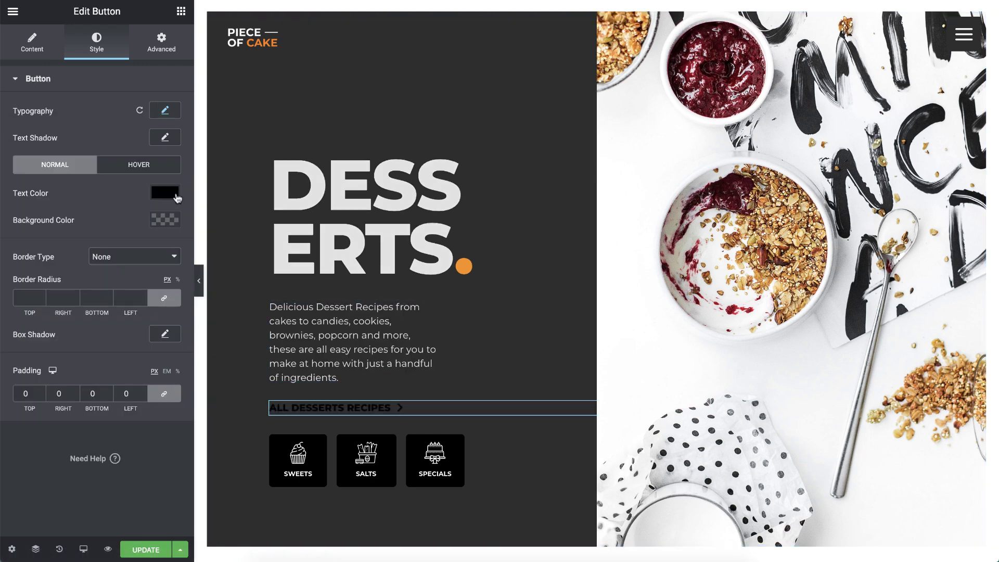
pyautogui.click(165, 193)
pyautogui.moveTo(25, 360); pyautogui.dragTo(40, 361)
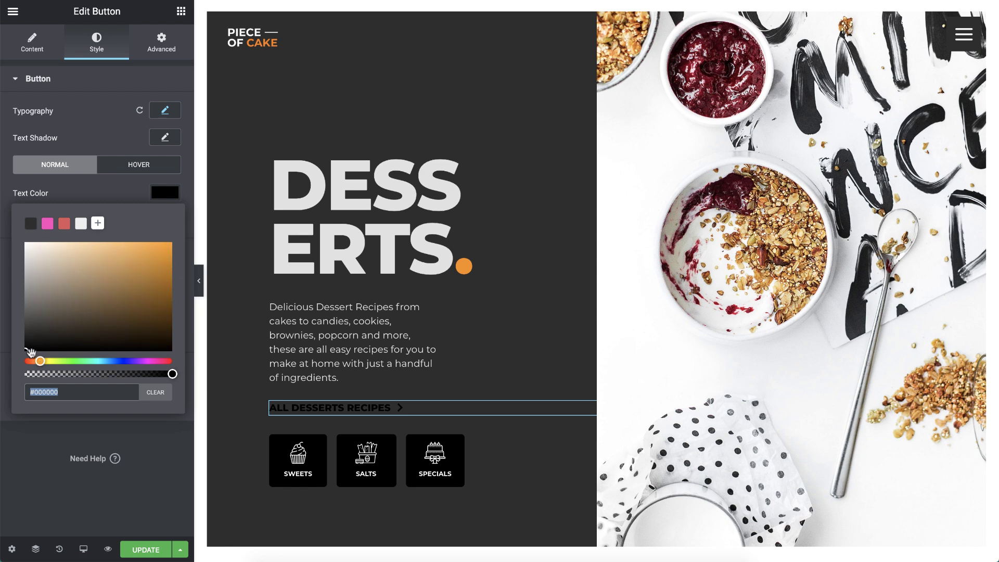
pyautogui.click(172, 245)
pyautogui.click(98, 223)
pyautogui.click(139, 165)
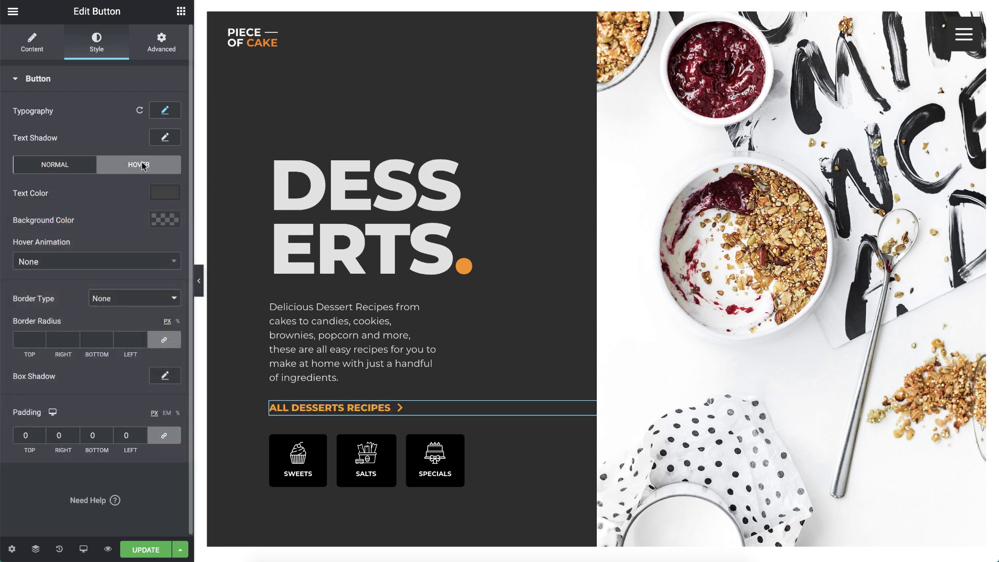
pyautogui.click(163, 193)
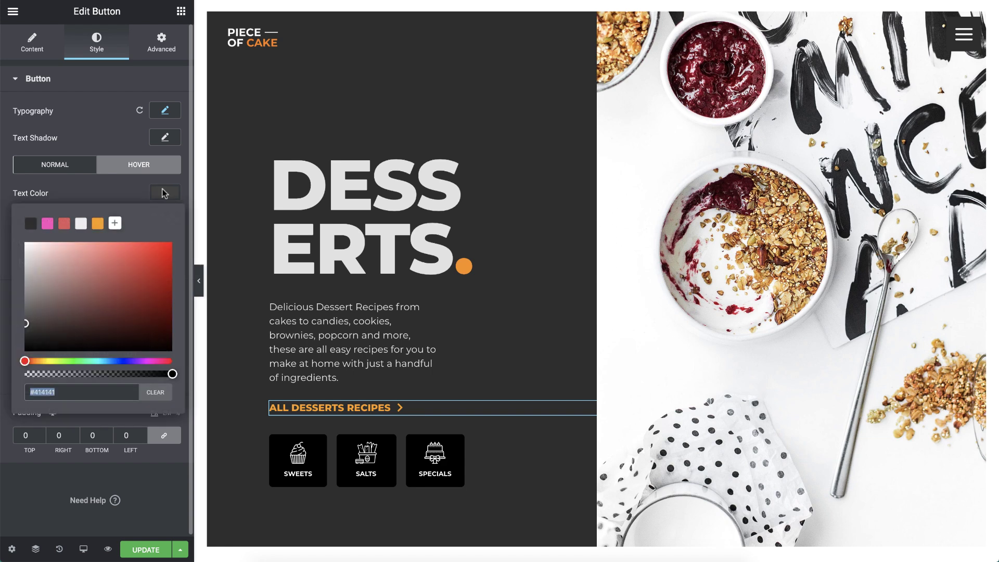
pyautogui.click(81, 224)
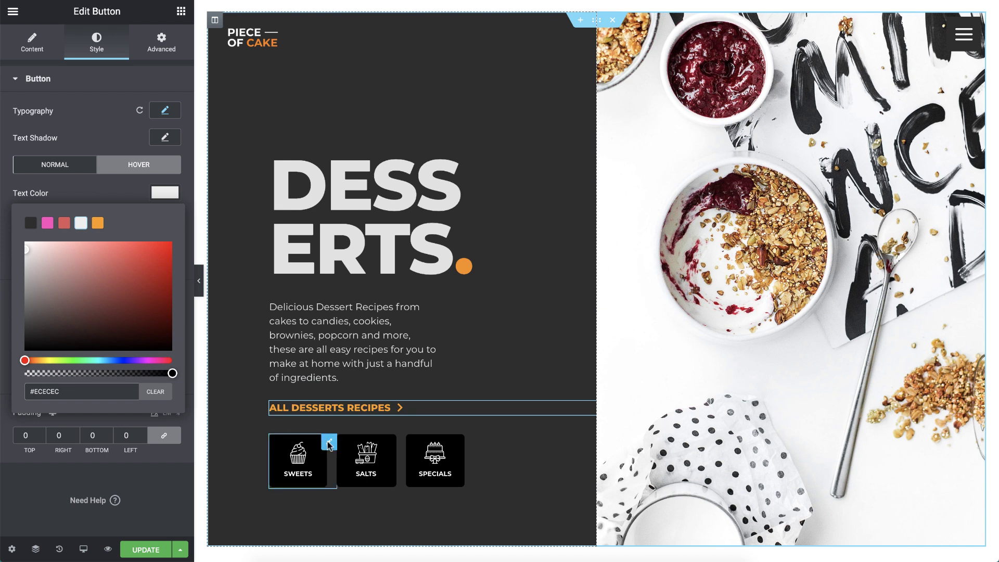
# Step: Give the SWEETS box a medium grey background, saved as a preset, turning orange on hover
pyautogui.click(328, 443)
pyautogui.click(174, 239)
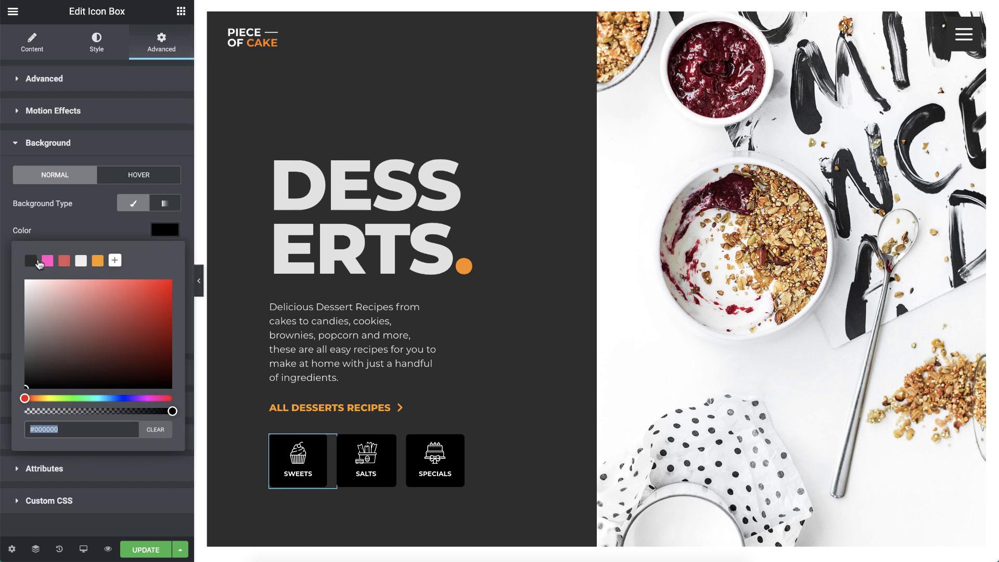
pyautogui.click(31, 261)
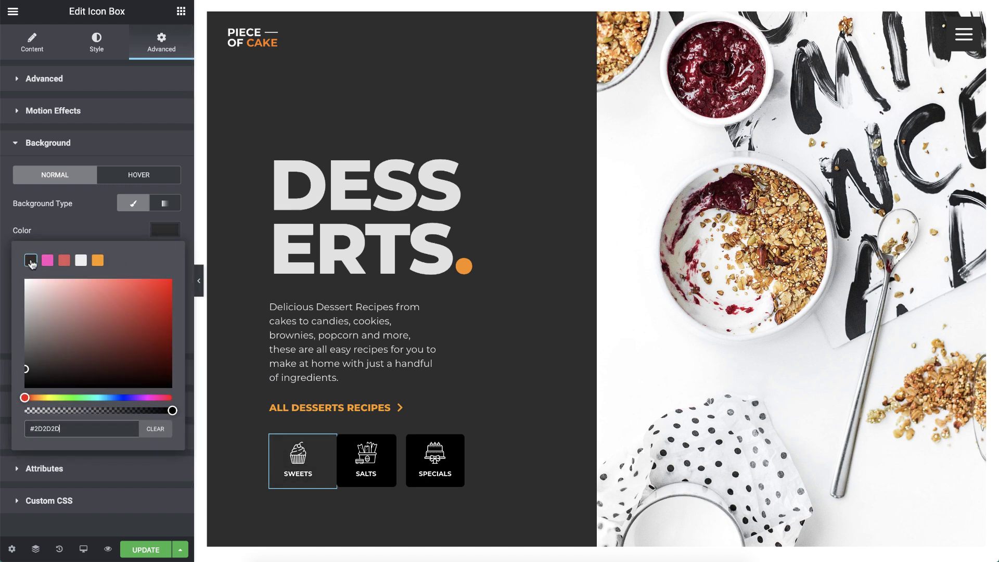
pyautogui.moveTo(25, 369); pyautogui.dragTo(26, 358)
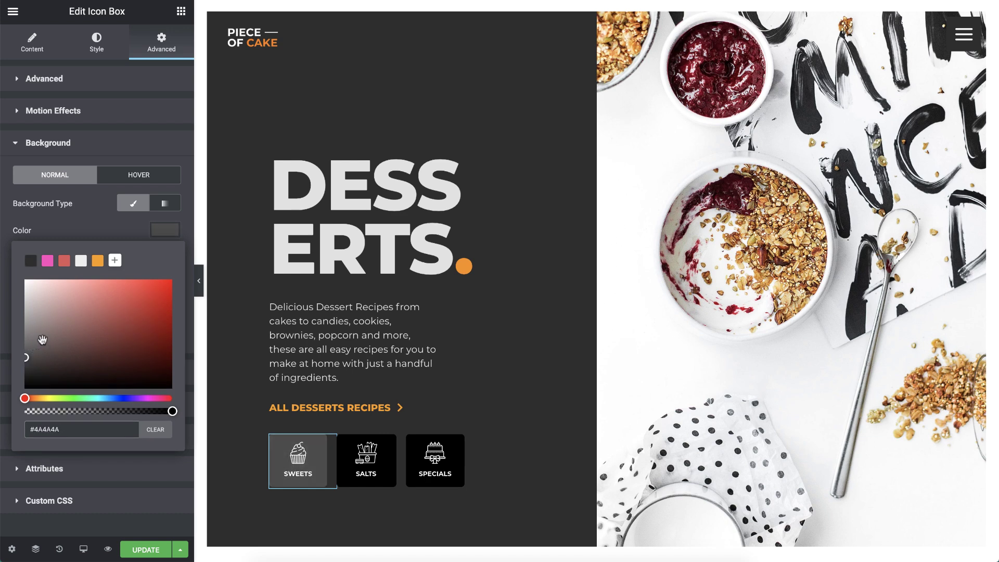
pyautogui.click(116, 261)
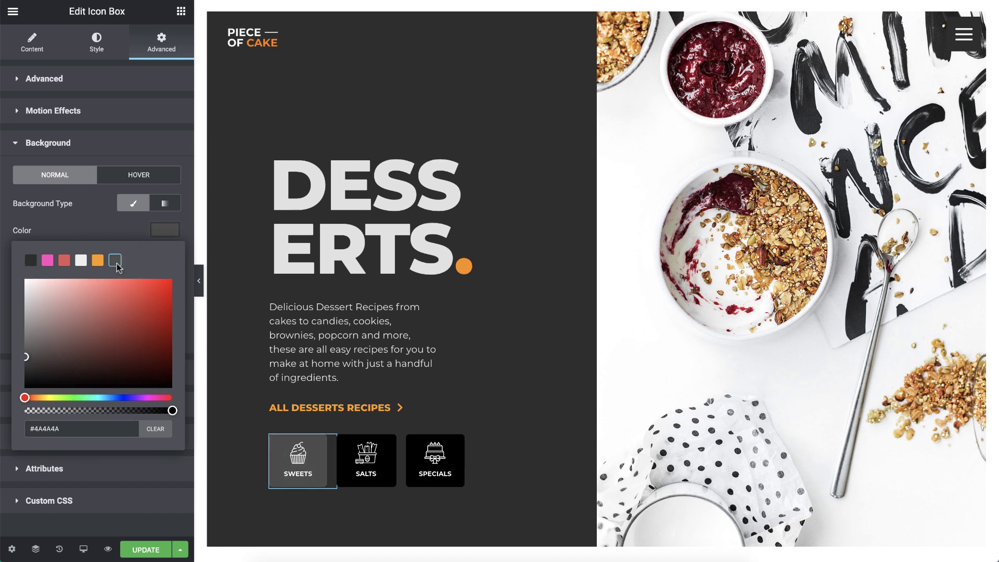
pyautogui.click(146, 178)
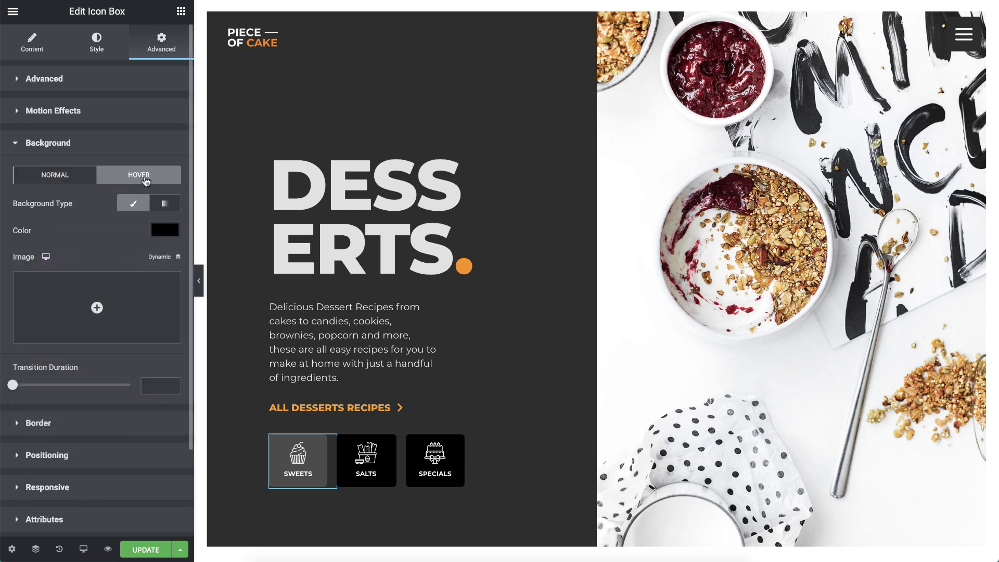
pyautogui.click(167, 231)
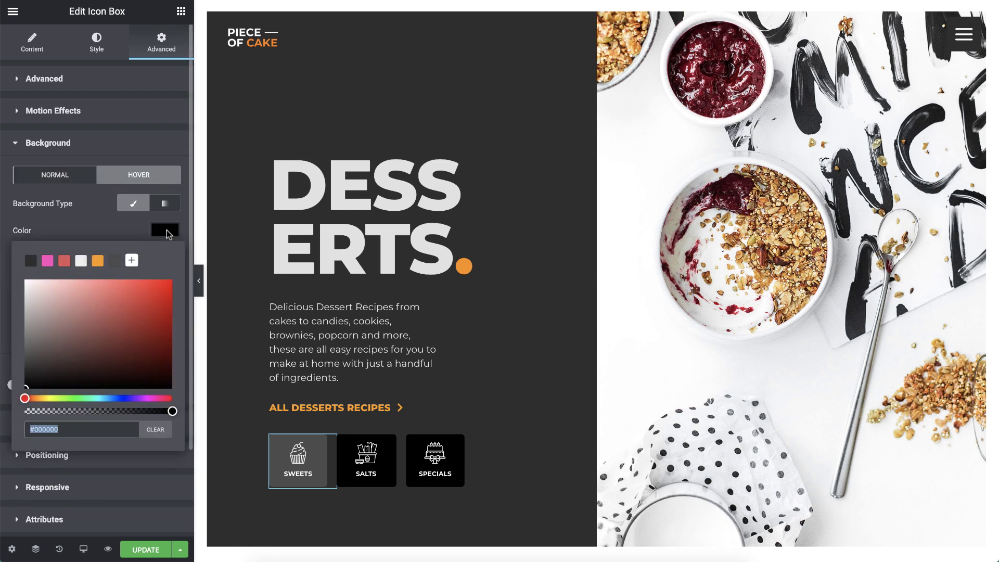
pyautogui.click(97, 261)
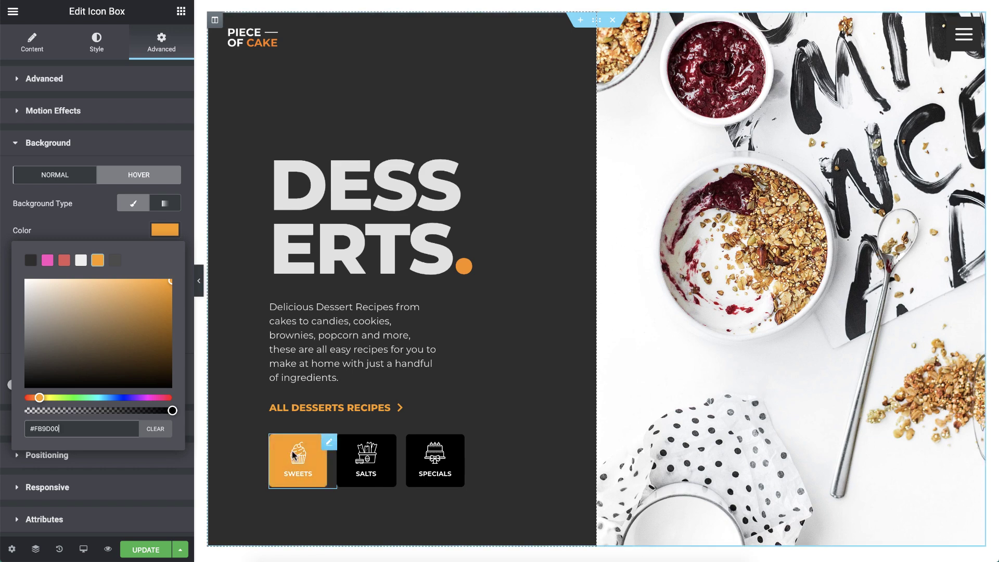
# Step: Give the SALTS box the same grey background with an orange hover colour
pyautogui.click(367, 457)
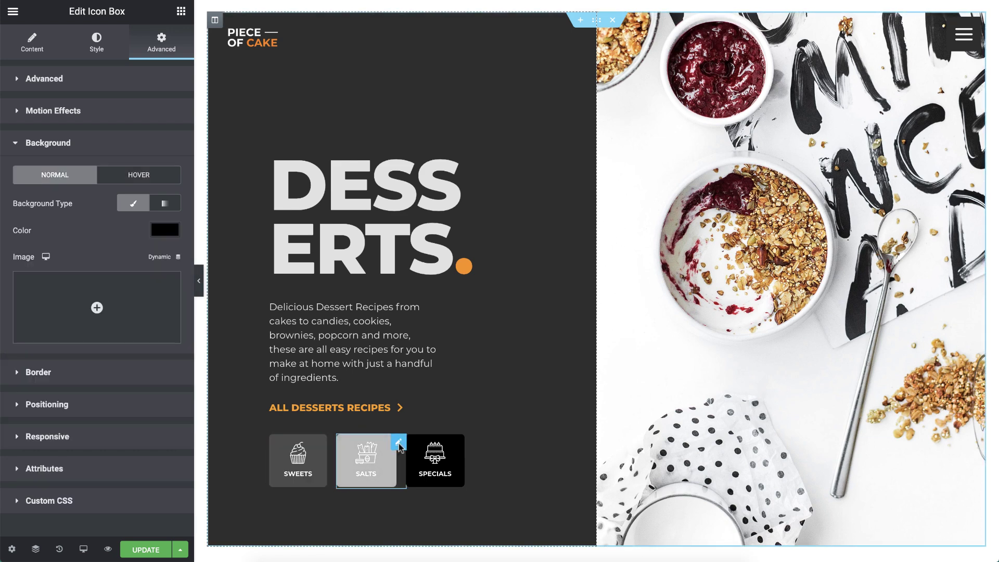
pyautogui.click(165, 230)
pyautogui.click(115, 260)
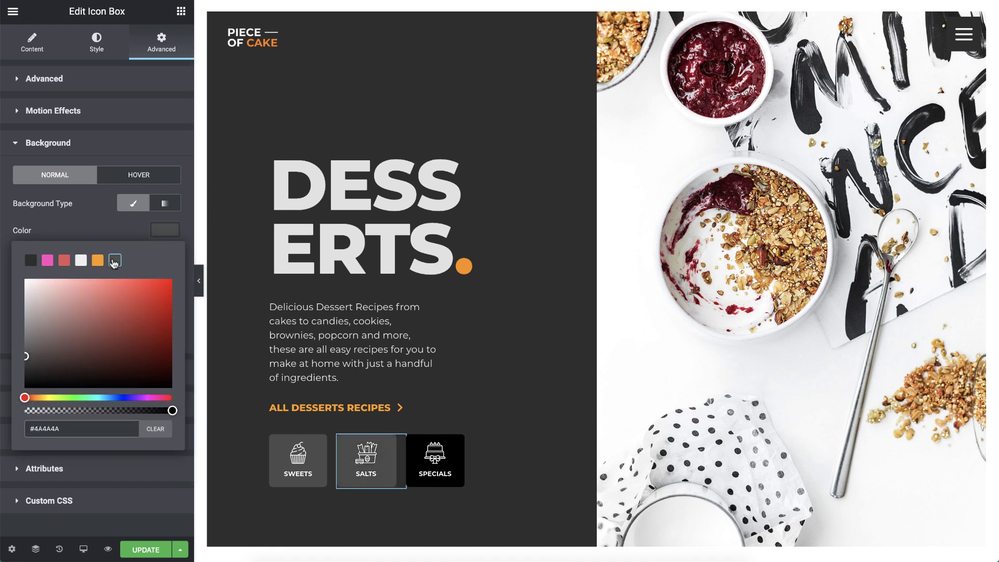
pyautogui.click(146, 177)
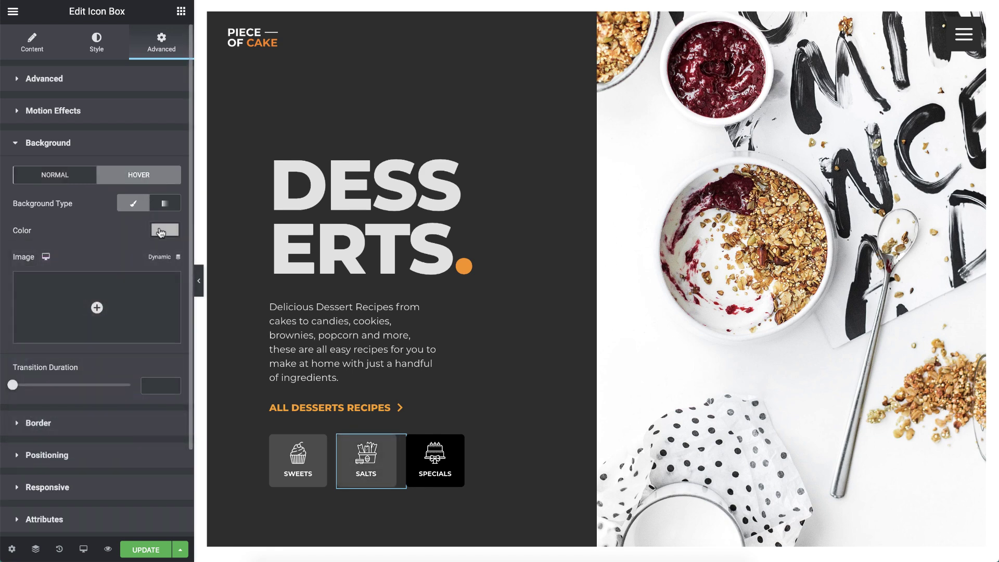
pyautogui.click(161, 230)
pyautogui.click(97, 260)
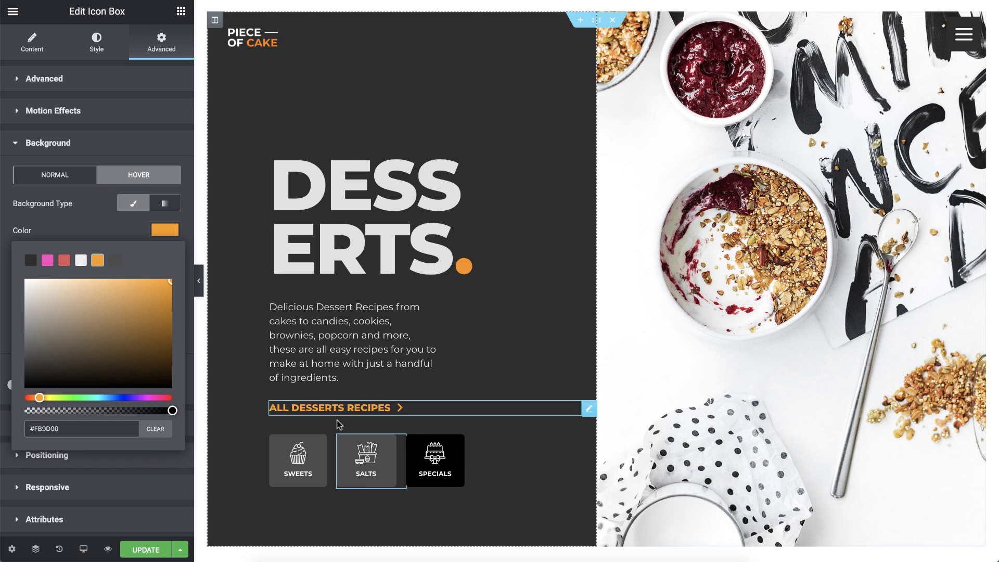
# Step: Apply the grey background and orange hover colour to the SPECIALS box too
pyautogui.click(463, 443)
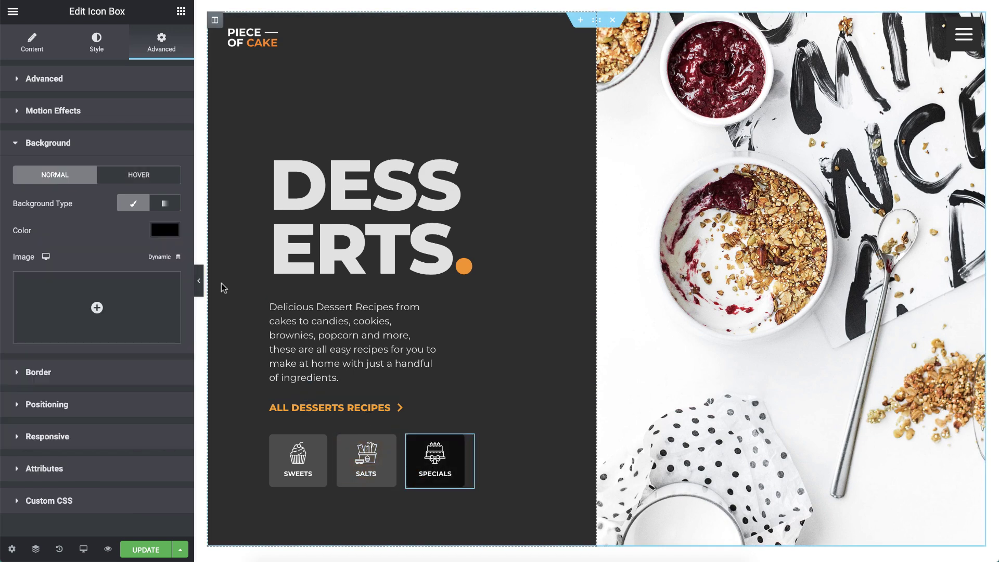
pyautogui.click(170, 235)
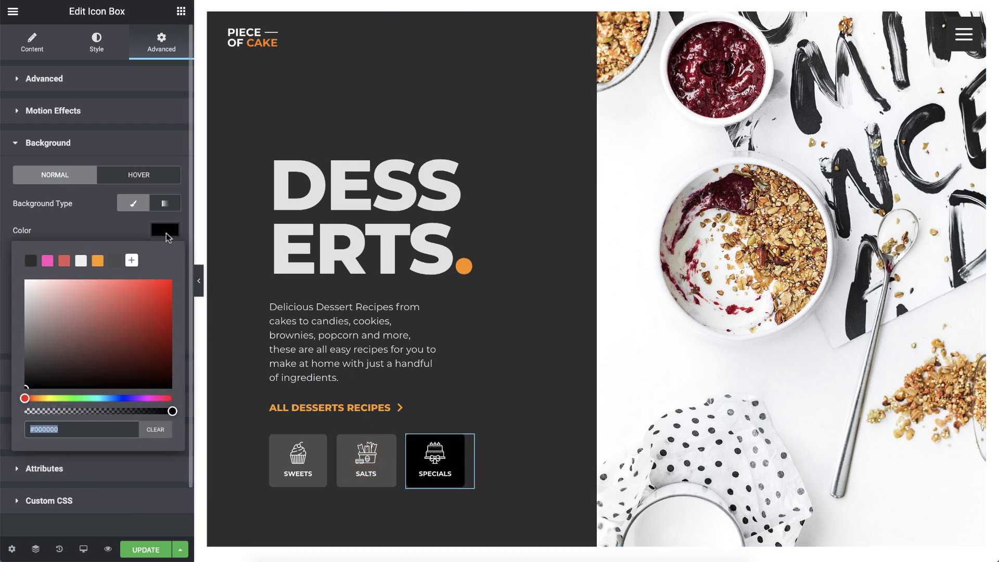
pyautogui.click(115, 261)
pyautogui.click(150, 176)
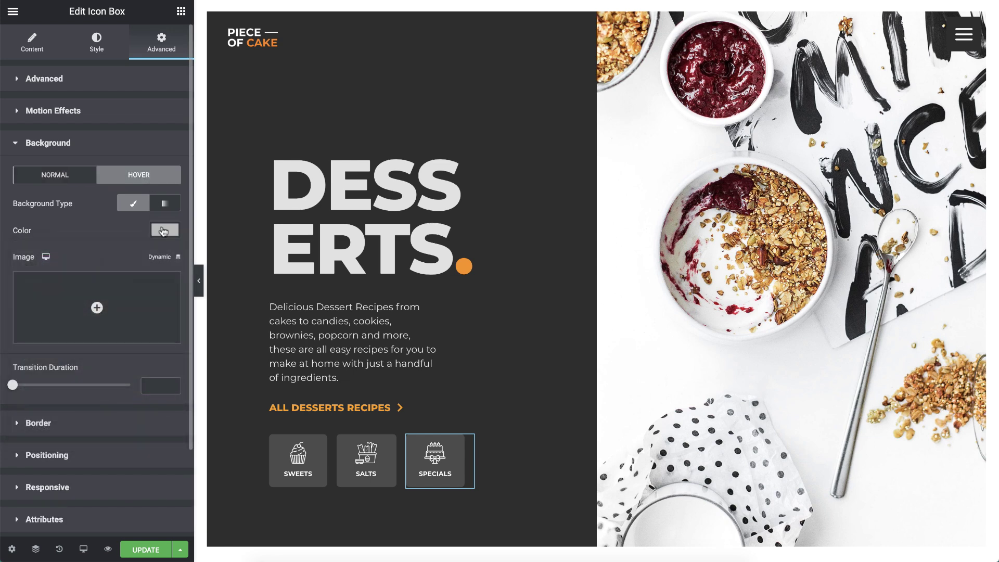
pyautogui.click(163, 231)
pyautogui.click(97, 260)
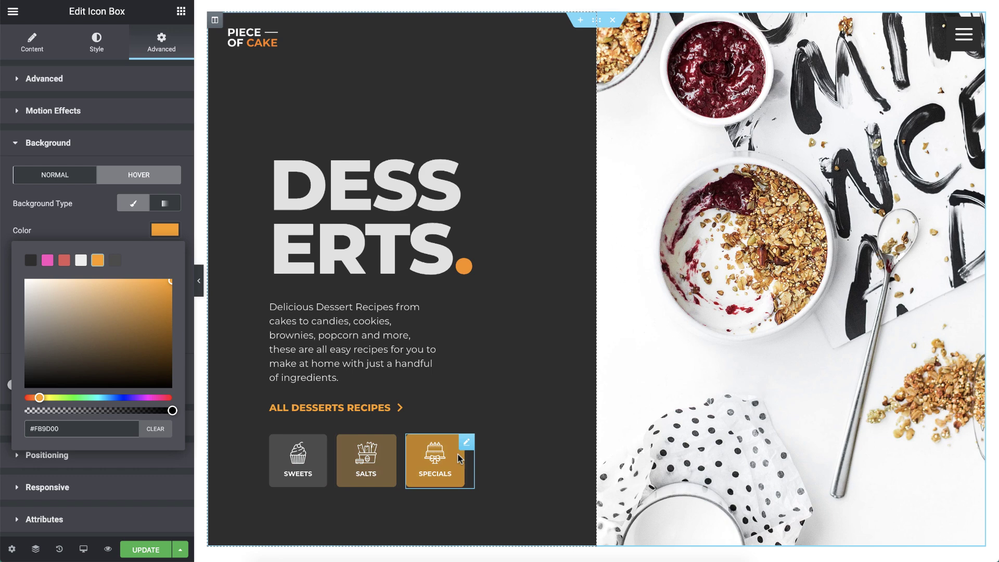
pyautogui.click(604, 21)
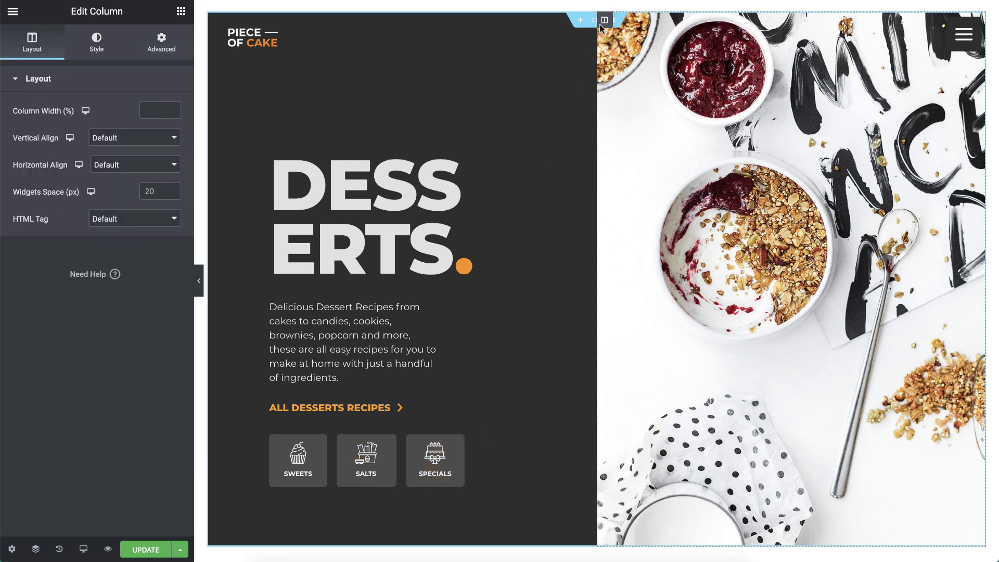
# Step: Make the right column's background a slideshow of the girl-with-dessert, chocolate dessert and granola bowl images
pyautogui.click(104, 47)
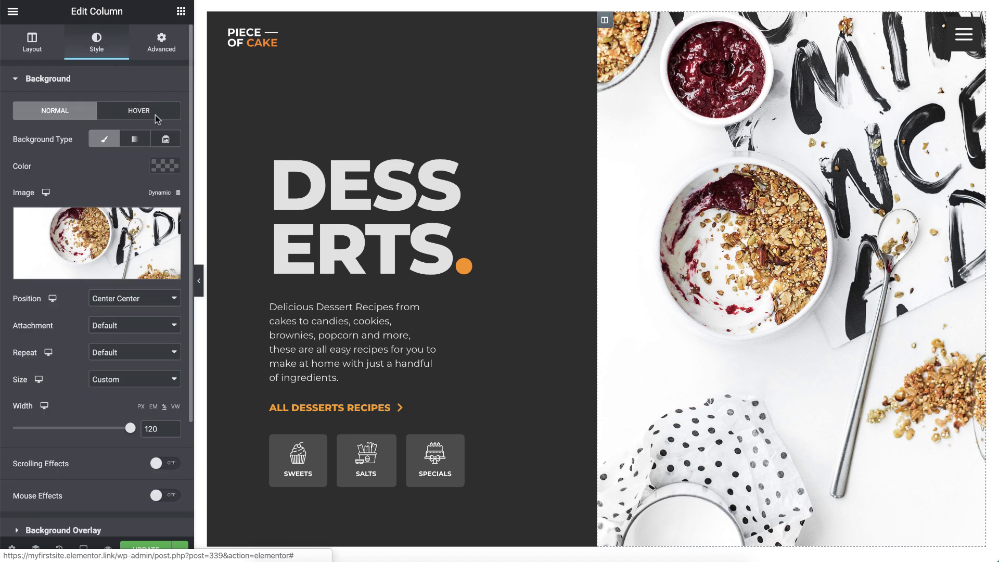
pyautogui.click(166, 140)
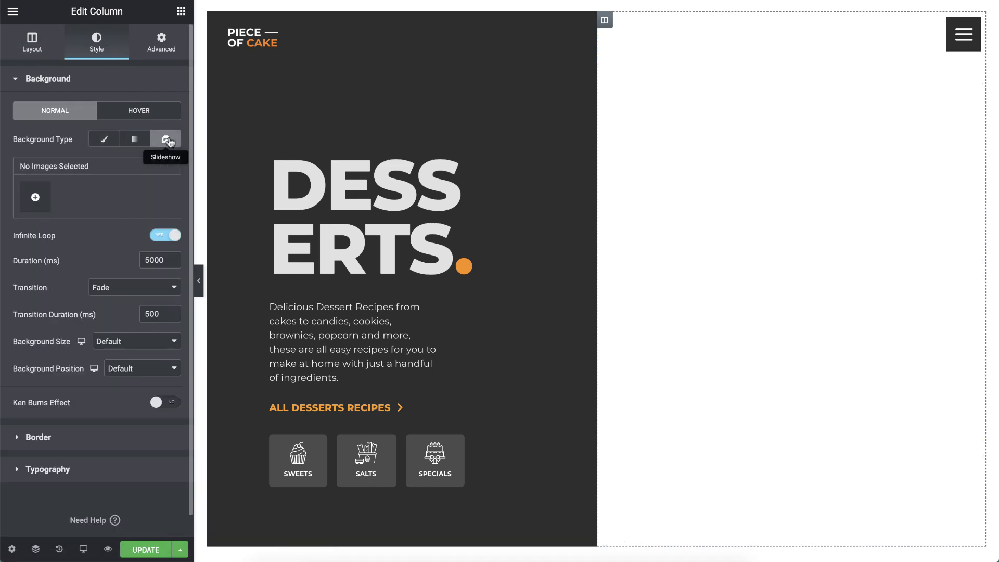
pyautogui.click(34, 196)
pyautogui.click(194, 251)
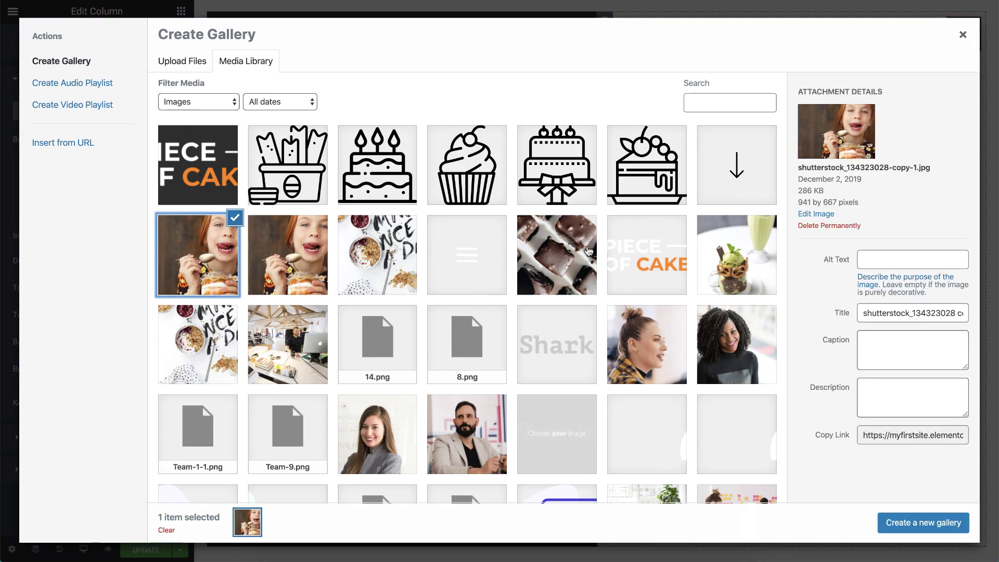
pyautogui.click(588, 251)
pyautogui.click(228, 344)
pyautogui.click(885, 523)
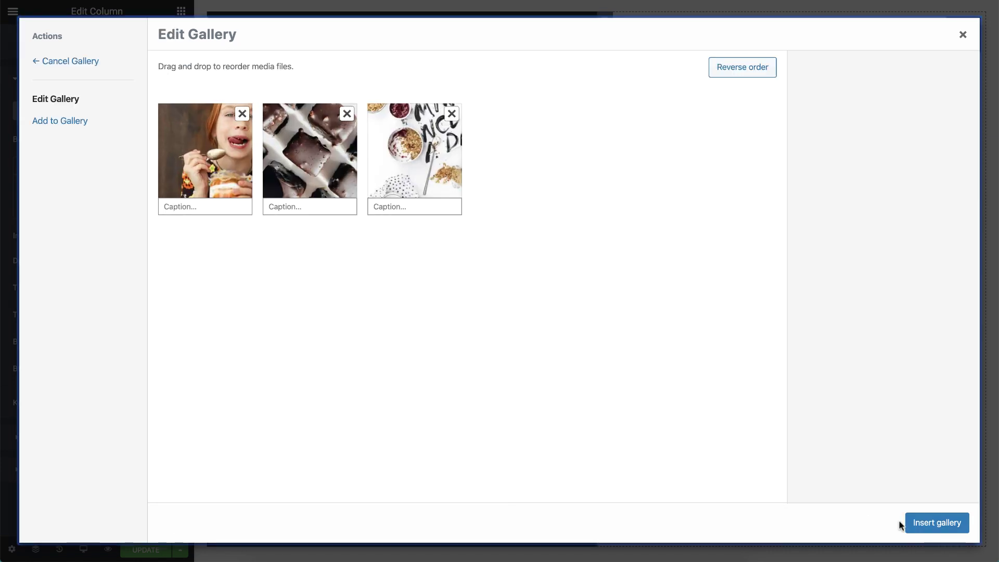
pyautogui.click(914, 524)
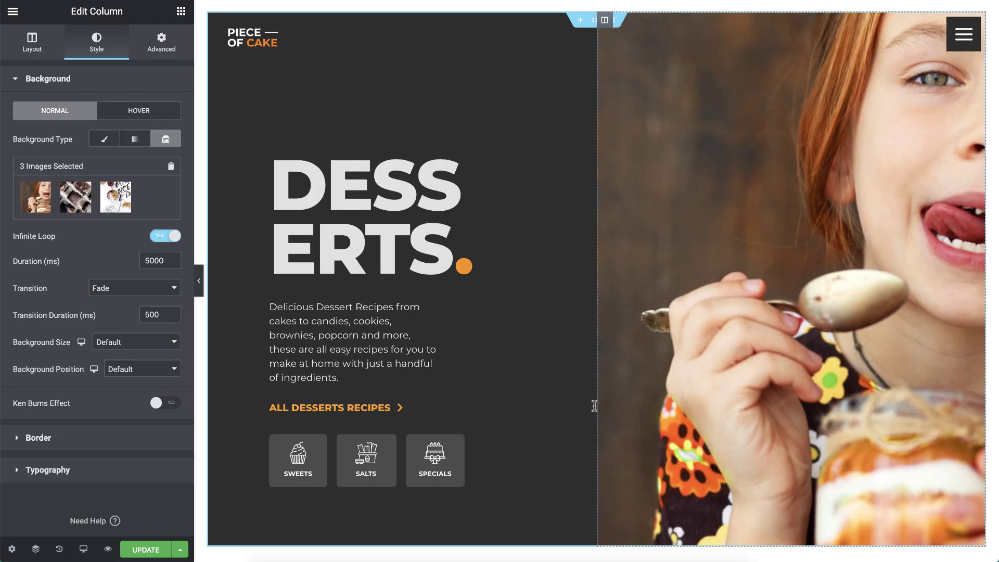
# Step: Set slide duration 1000 ms, transition 300 ms, size Cover and position Center Right
pyautogui.doubleClick(165, 259)
pyautogui.write('1000')
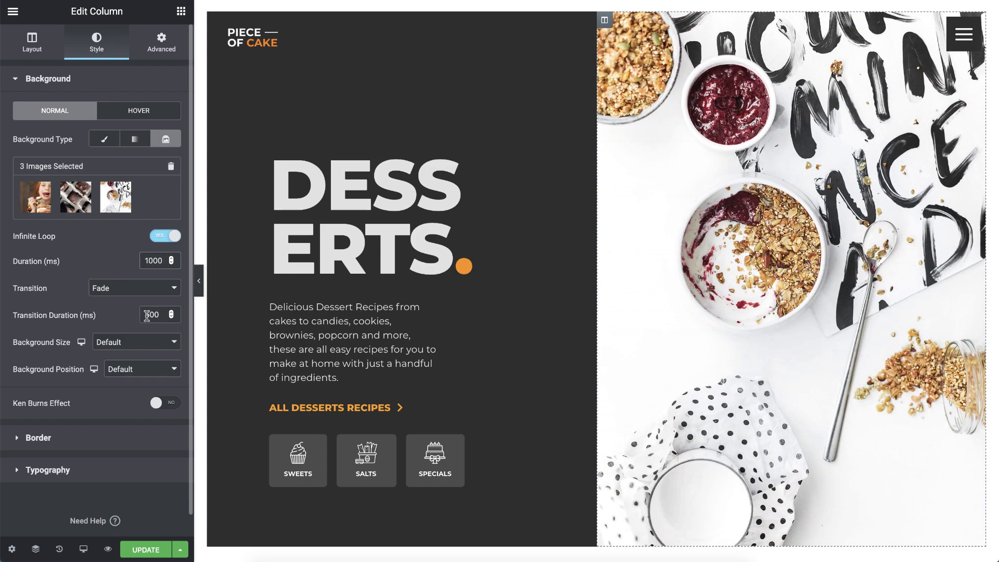
pyautogui.doubleClick(151, 314)
pyautogui.write('3000')
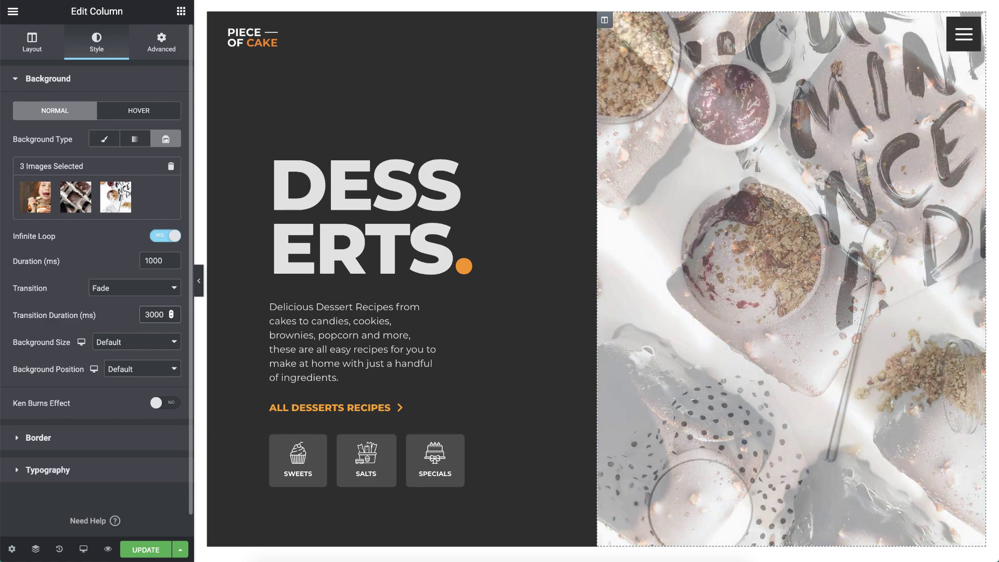
pyautogui.click(150, 347)
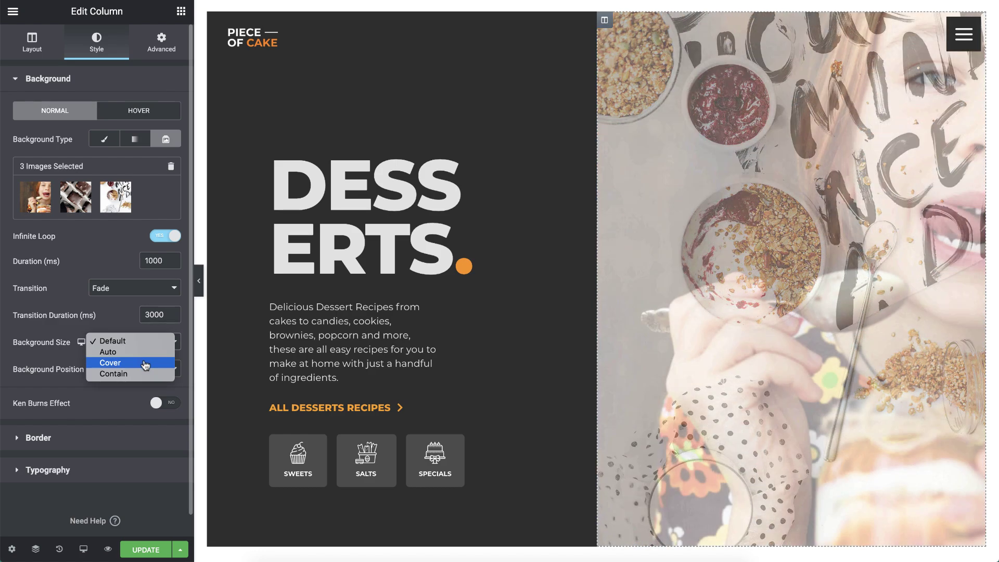
pyautogui.click(147, 362)
pyautogui.click(150, 372)
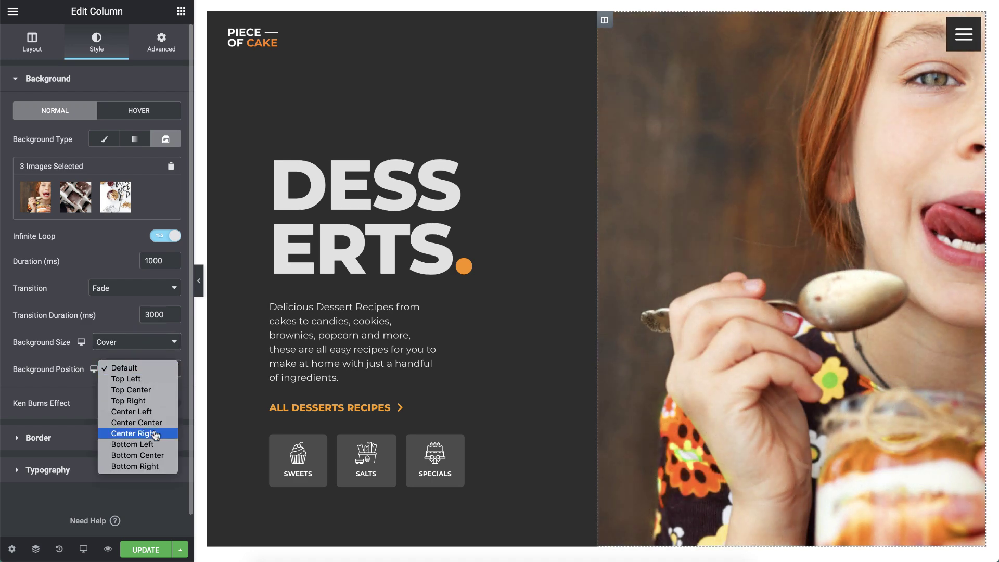
pyautogui.click(156, 434)
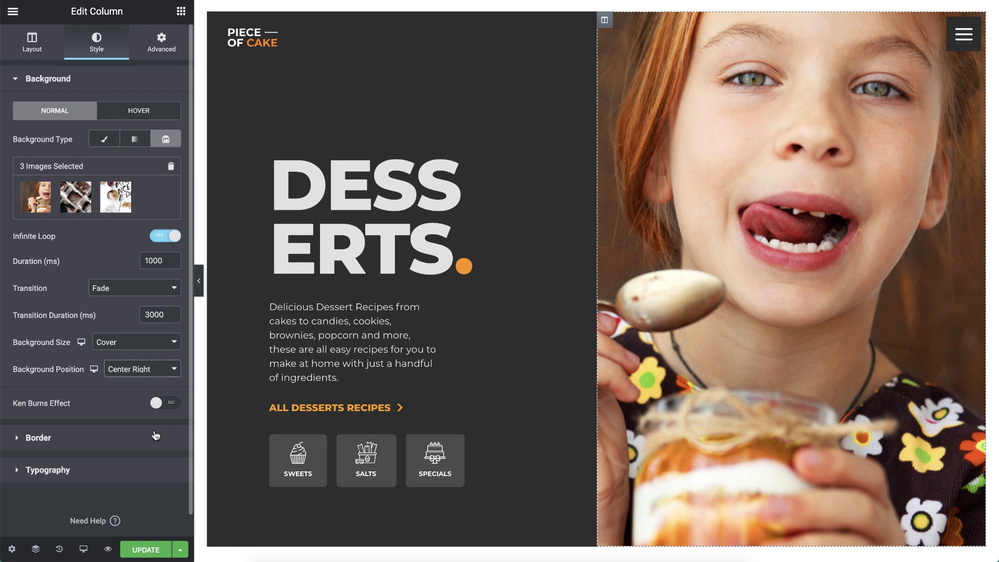
# Step: Switch to the mobile layout and set the slideshow background position to Top Center
pyautogui.moveTo(93, 369)
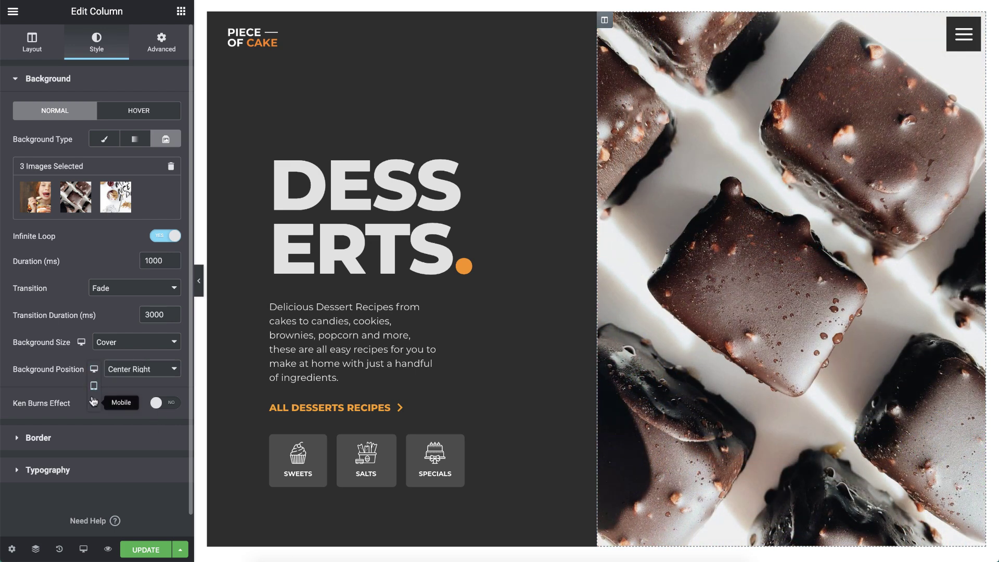
pyautogui.click(93, 401)
pyautogui.click(144, 372)
pyautogui.click(142, 389)
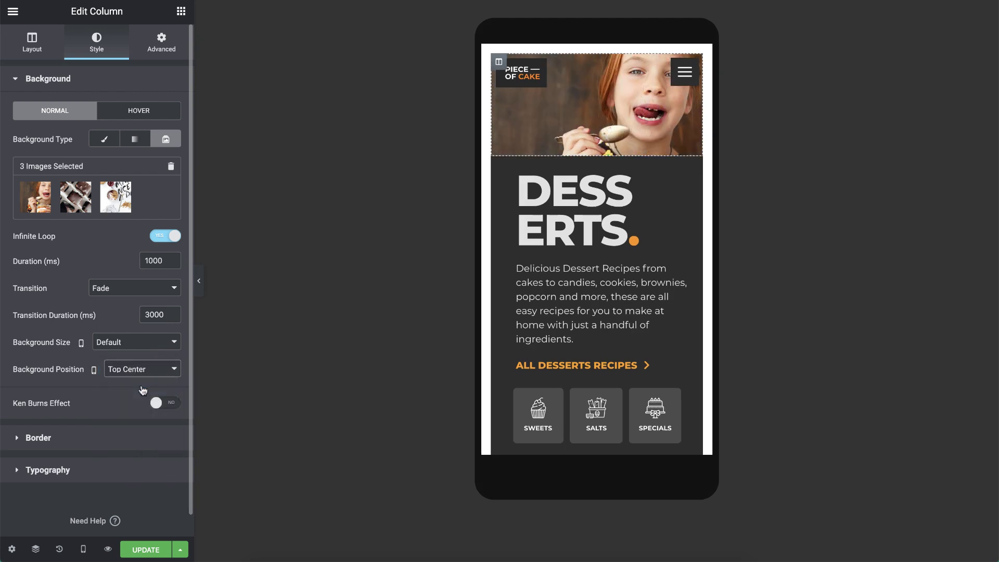
pyautogui.click(623, 303)
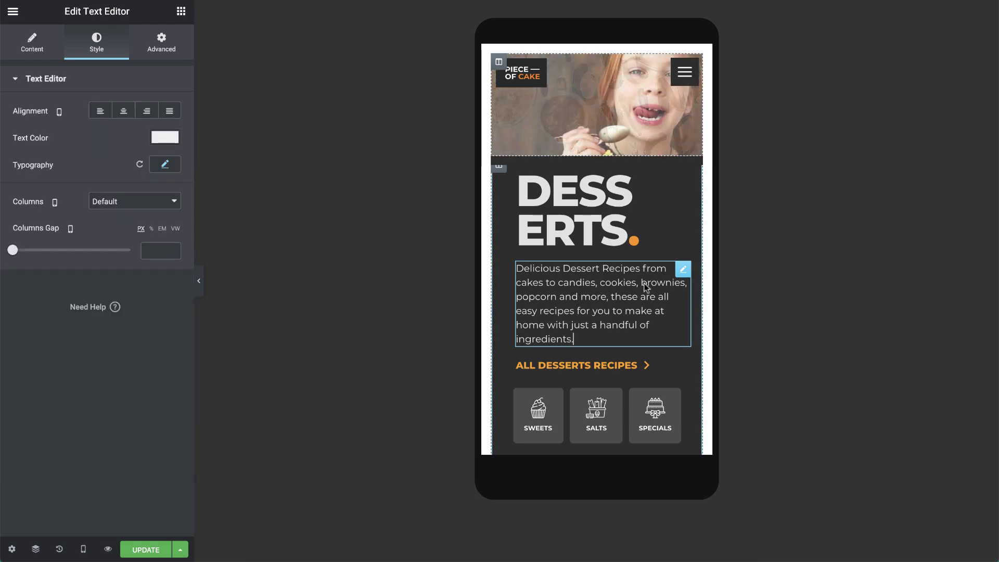
# Step: Duplicate the intro paragraph and replace the copy's text with 'Browse our collection of easy-to-make dessert ideas.'
pyautogui.rightClick(684, 272)
pyautogui.click(713, 303)
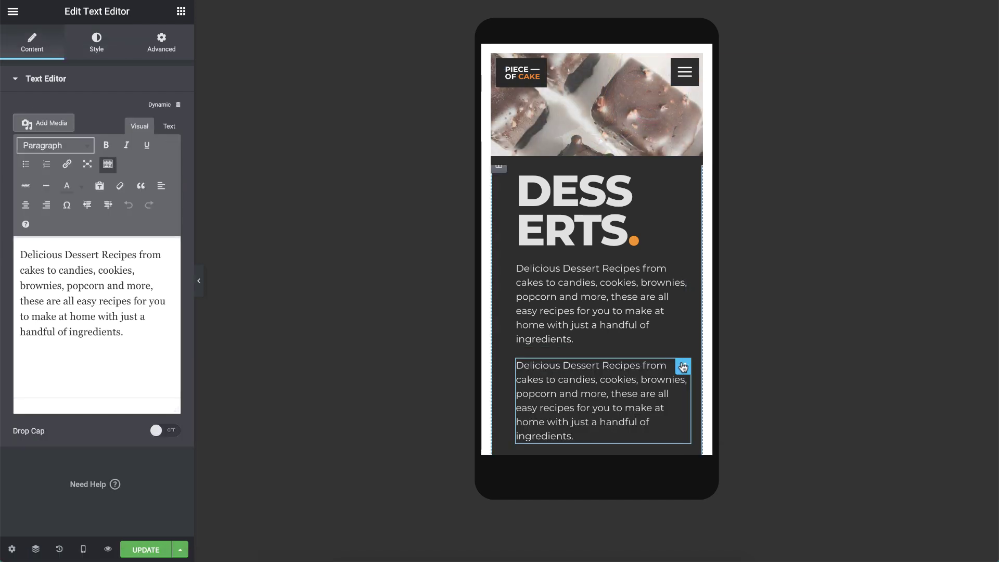
pyautogui.hotkey('ctrl', 'a')
pyautogui.write('Browse our collection of easy-to-make dessert ideas.')
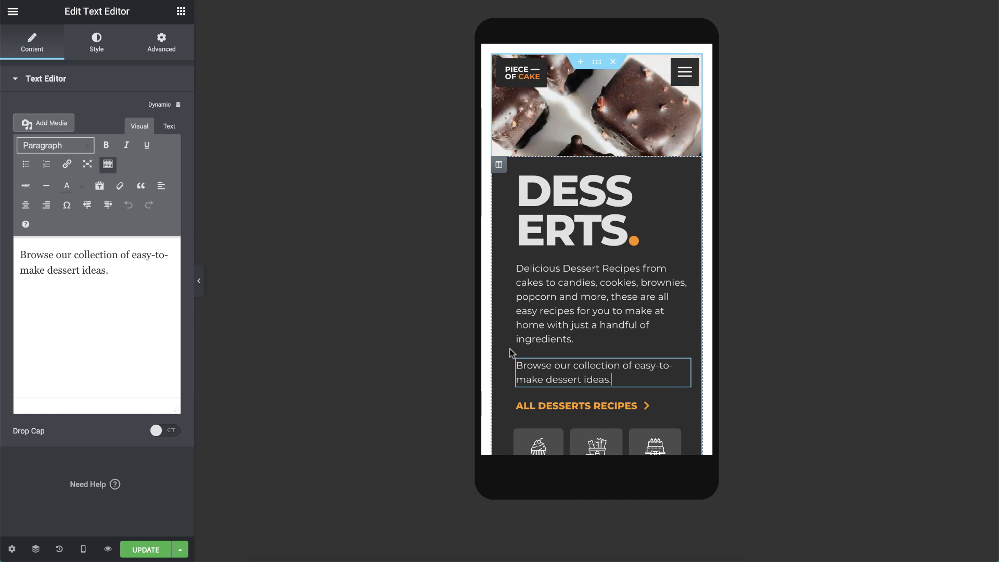
pyautogui.click(684, 269)
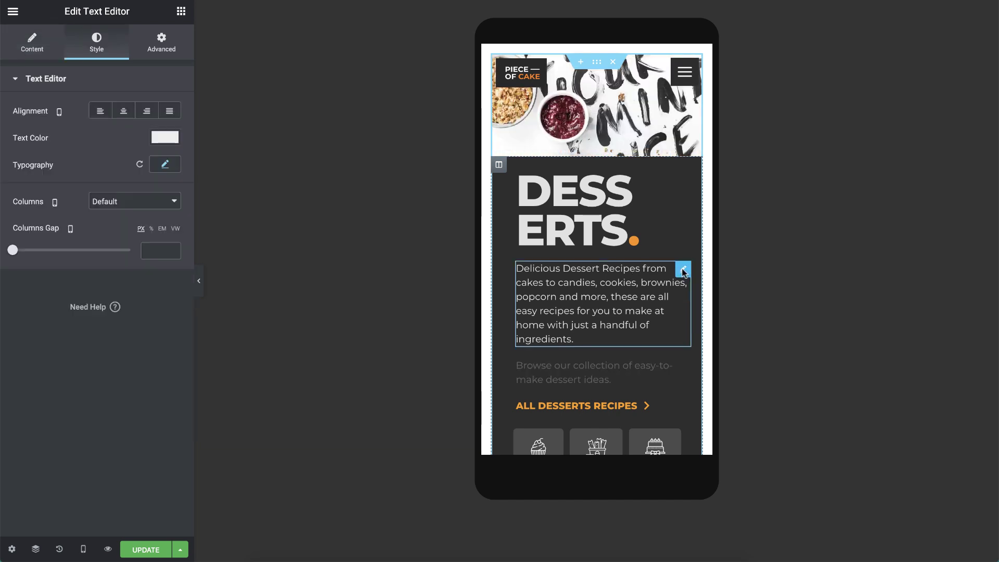
# Step: Hide the long intro paragraph on mobile and check the mobile preview
pyautogui.click(174, 52)
pyautogui.click(105, 483)
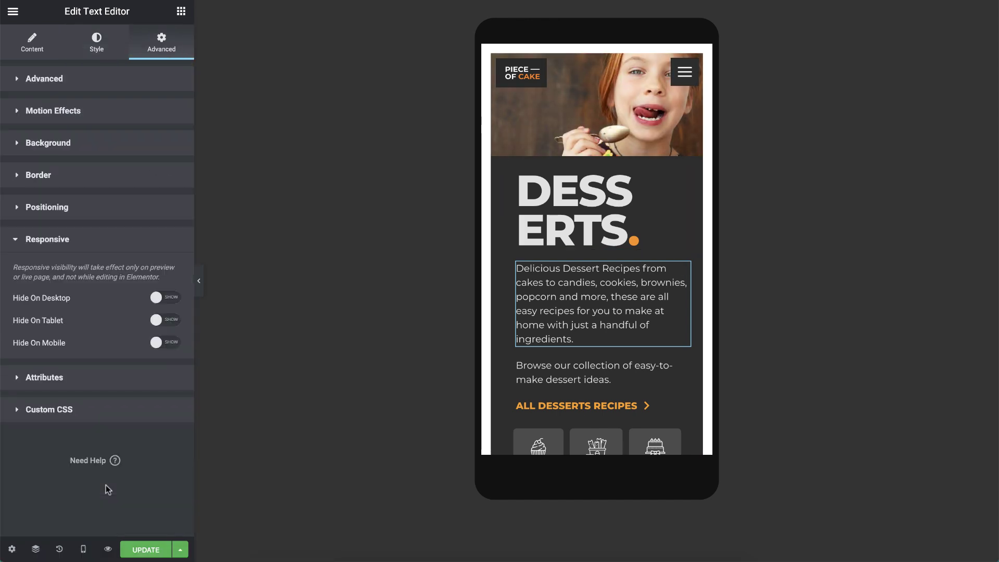
pyautogui.click(172, 343)
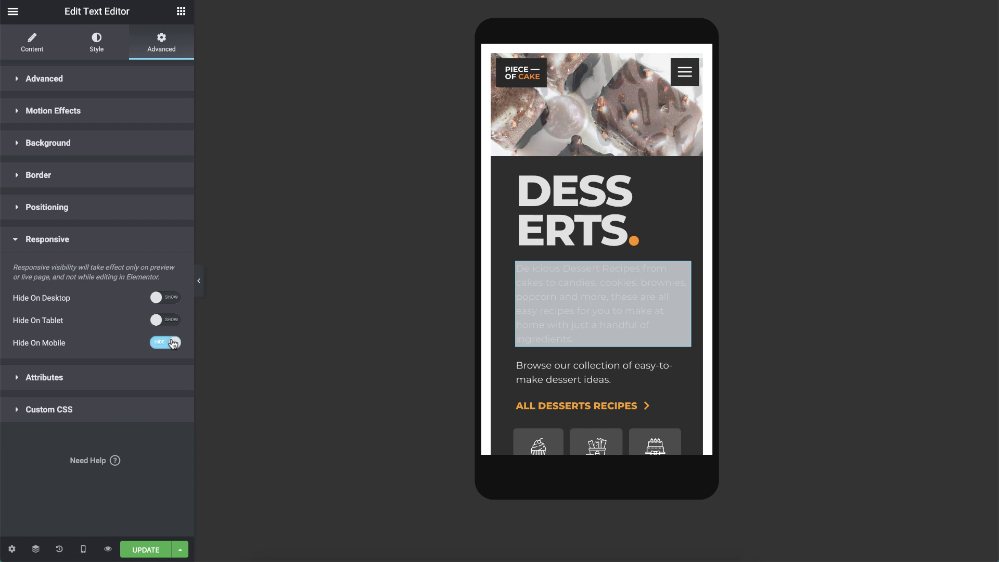
pyautogui.click(201, 286)
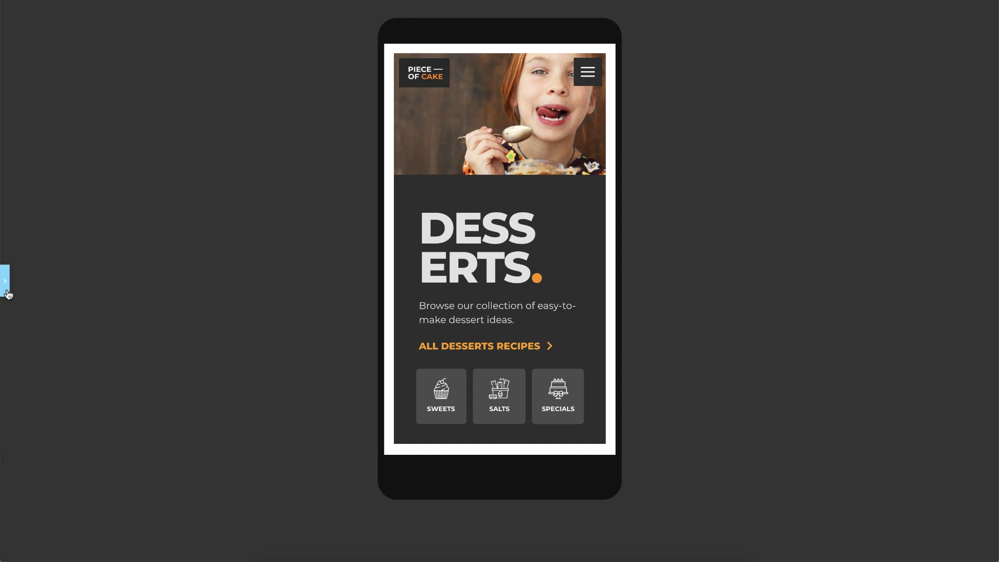
pyautogui.click(5, 281)
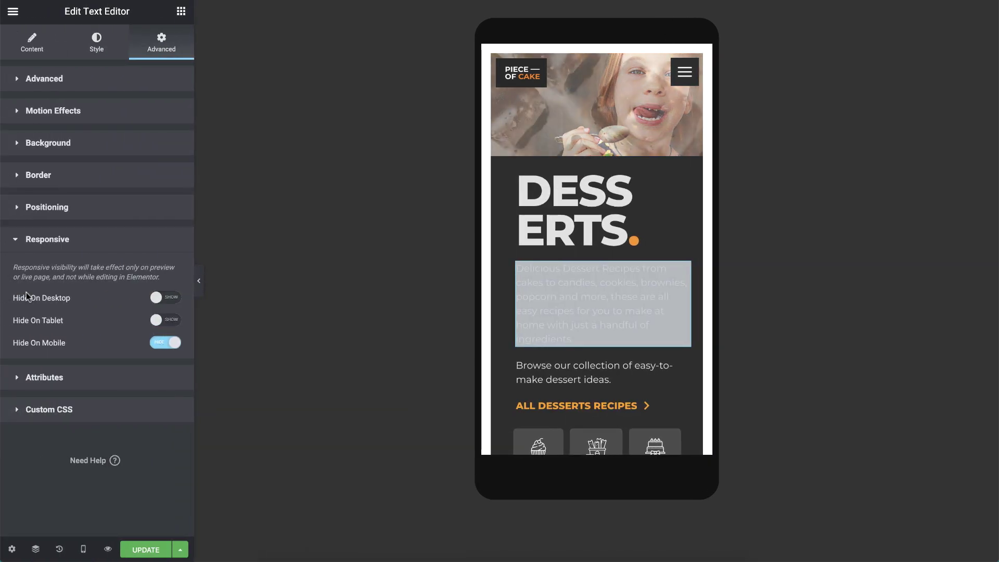
# Step: Hide the short intro paragraph on desktop and return to the desktop preview
pyautogui.click(681, 367)
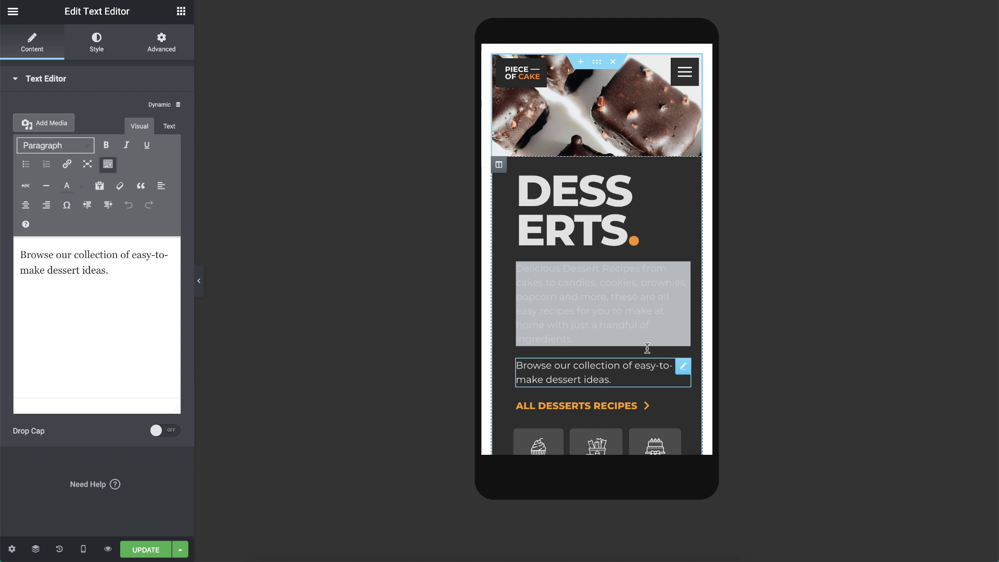
pyautogui.click(163, 43)
pyautogui.click(98, 484)
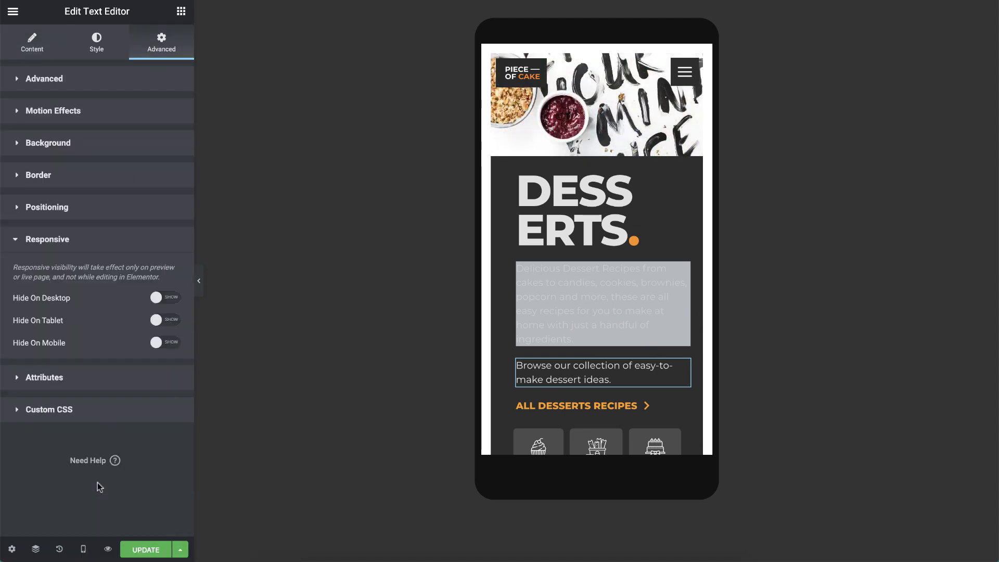
pyautogui.click(172, 298)
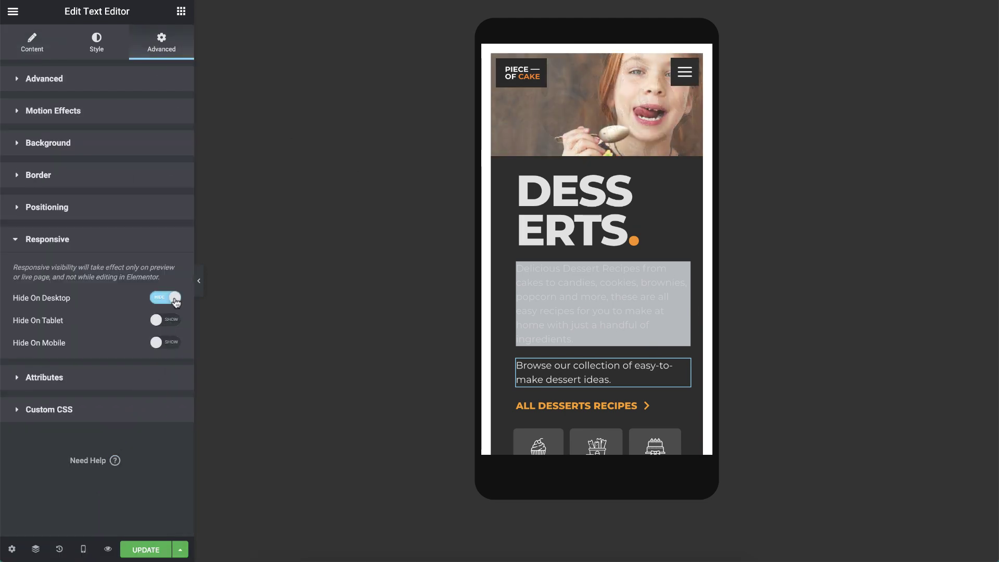
pyautogui.click(83, 549)
pyautogui.click(103, 476)
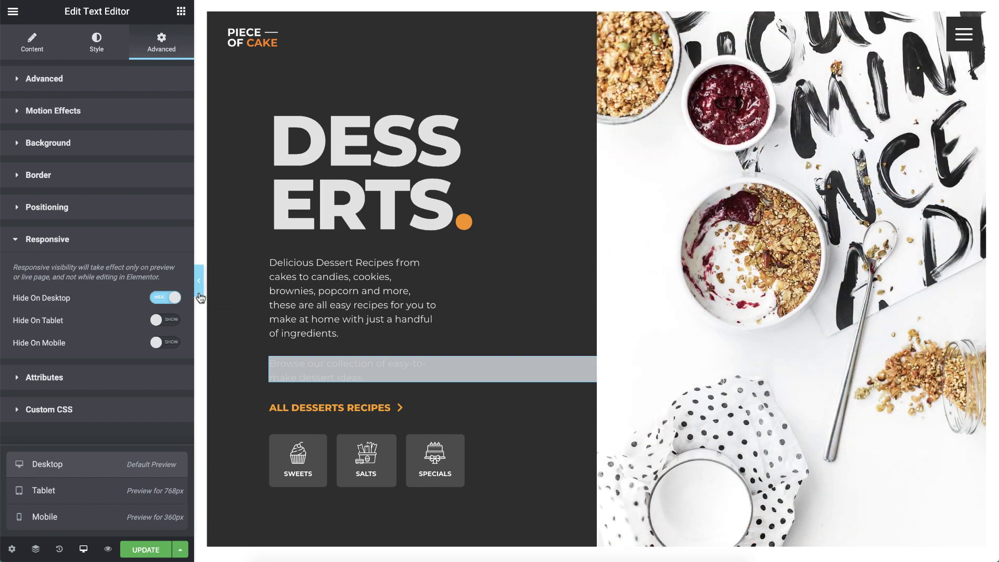
# Step: Check the desktop layout, save with Update, and preview the finished hero
pyautogui.click(200, 292)
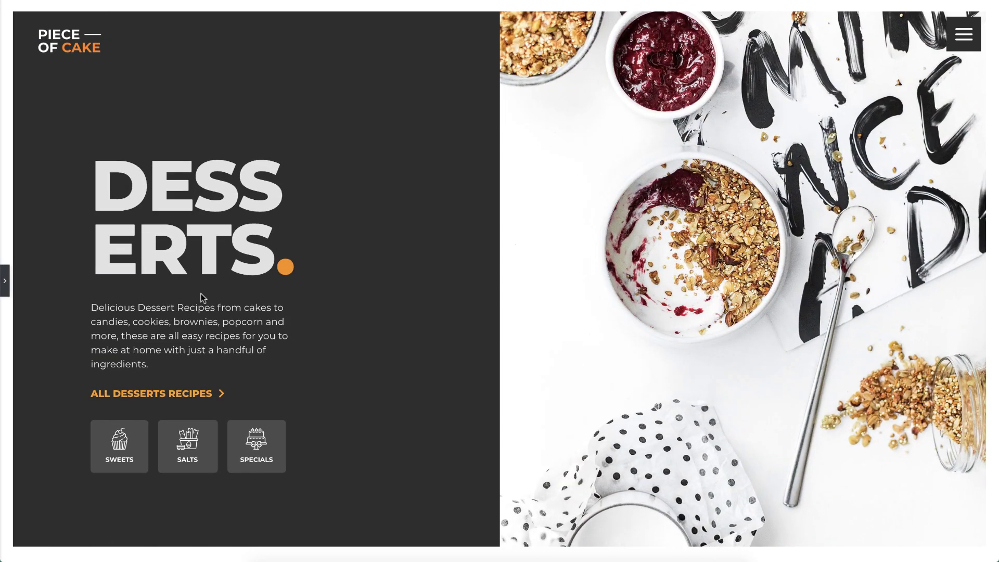
pyautogui.click(5, 292)
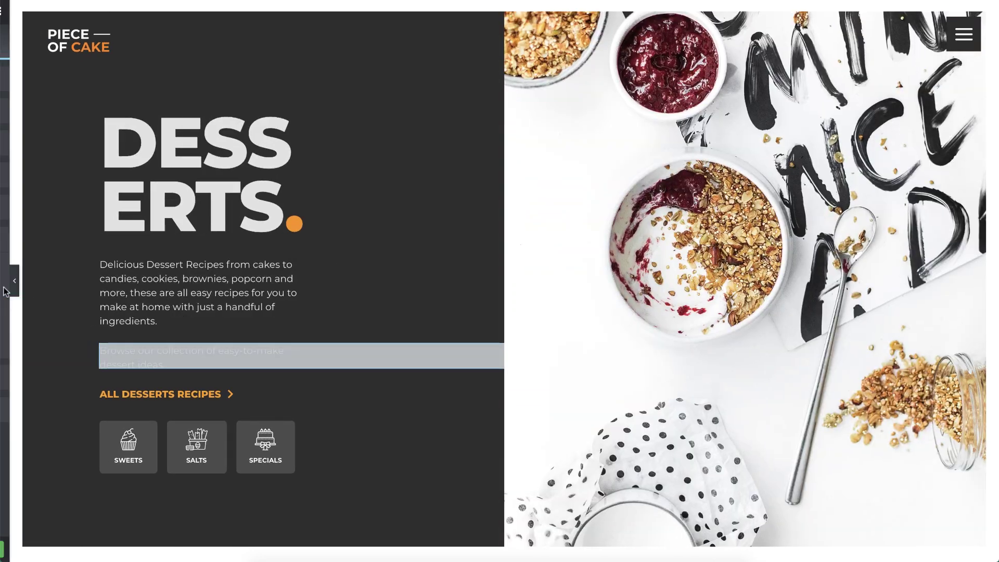
pyautogui.click(139, 552)
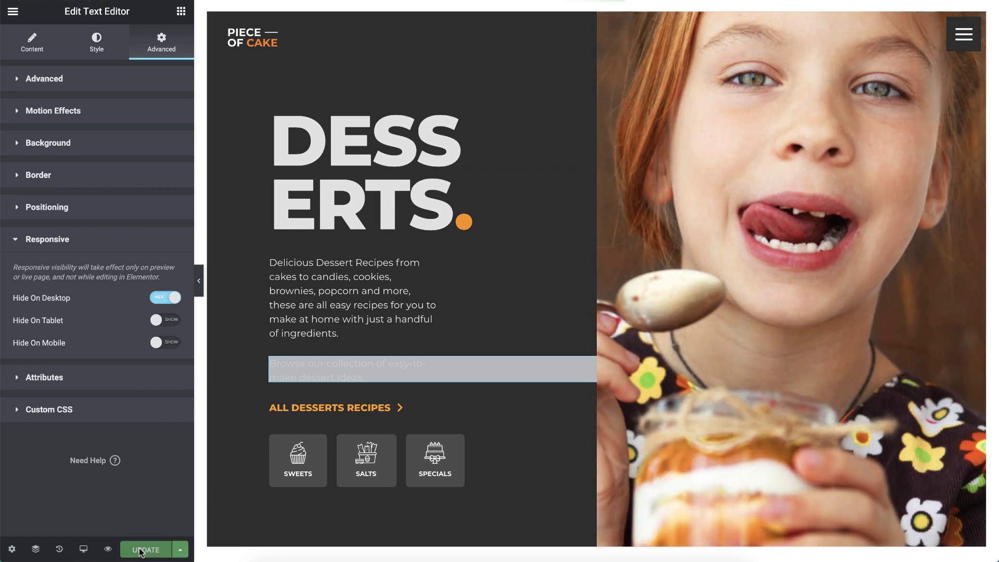
pyautogui.click(107, 550)
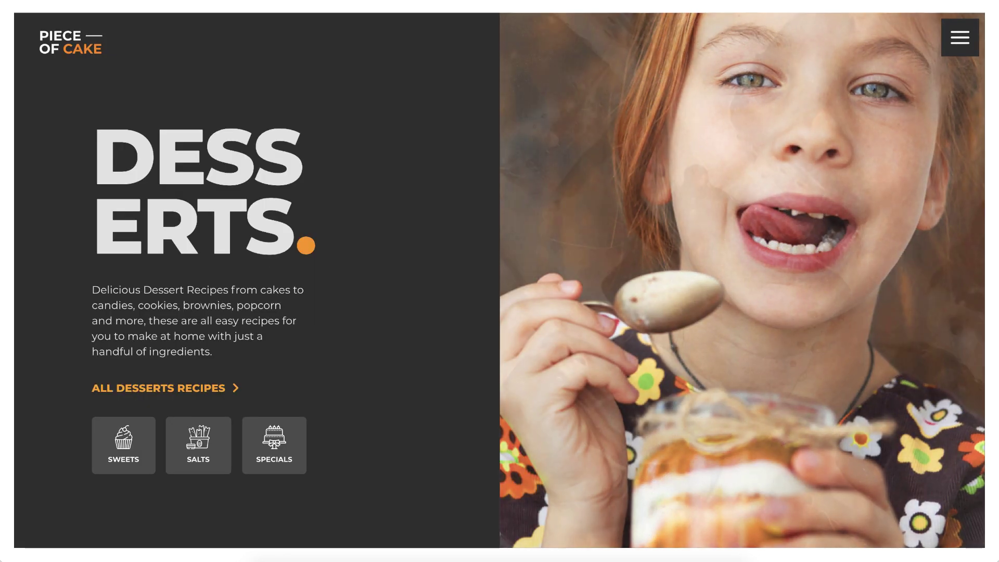